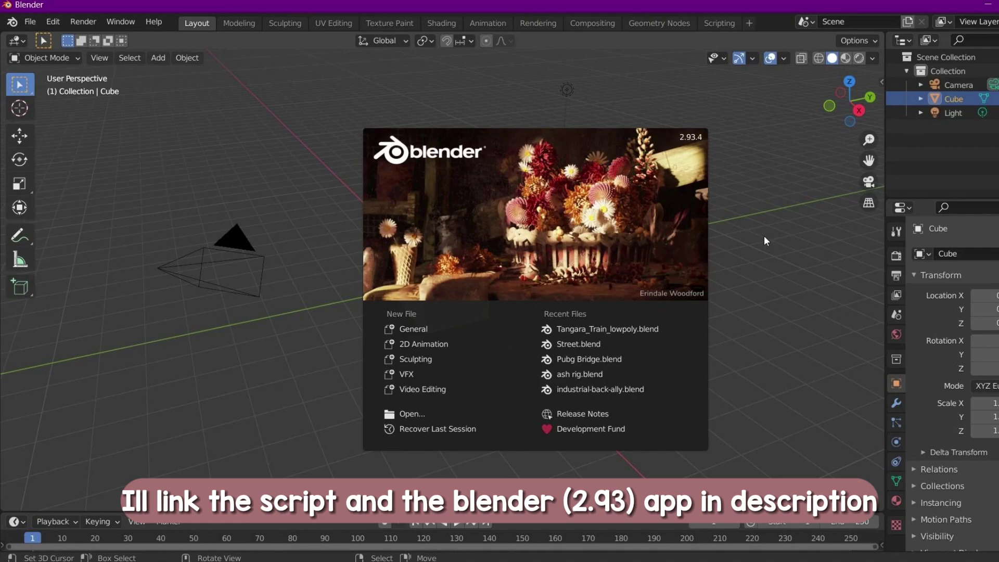
# Step: Dismiss Blender's startup splash screen to reveal the default cube, camera and light
pyautogui.click(765, 236)
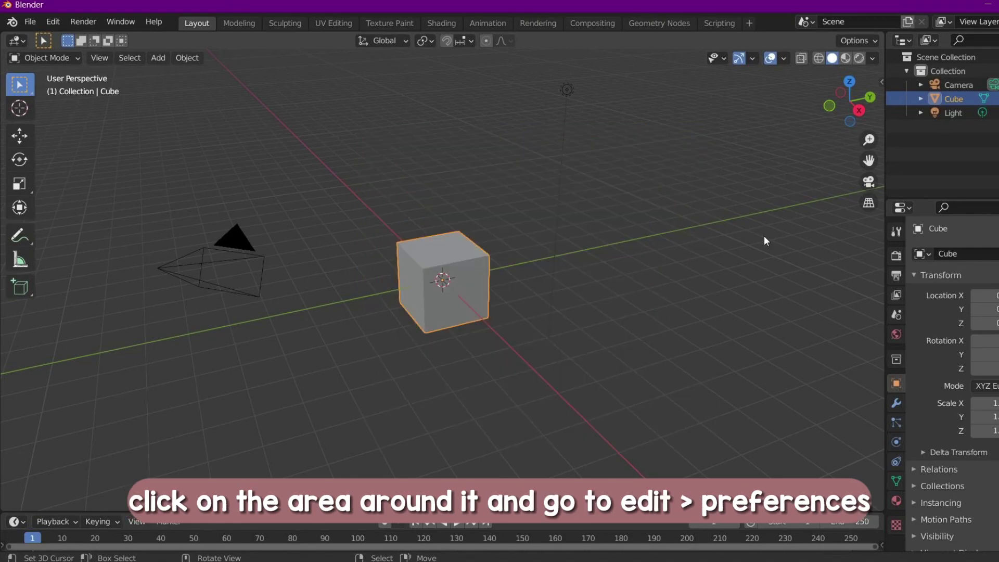
# Step: Enable the Animation: Rbx Animations add-on found by searching 'rbx' in Preferences
pyautogui.click(58, 25)
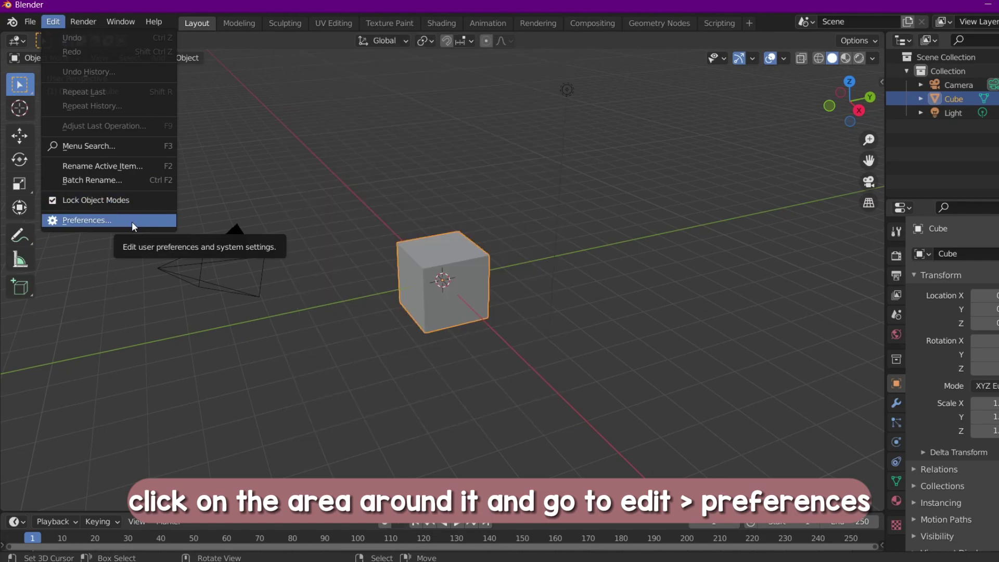
pyautogui.click(133, 221)
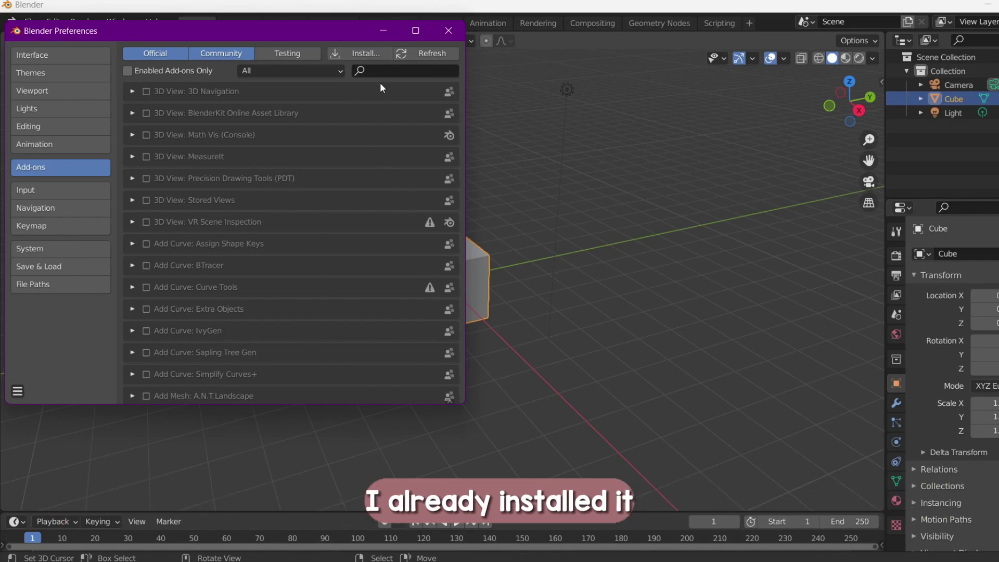
pyautogui.click(389, 71)
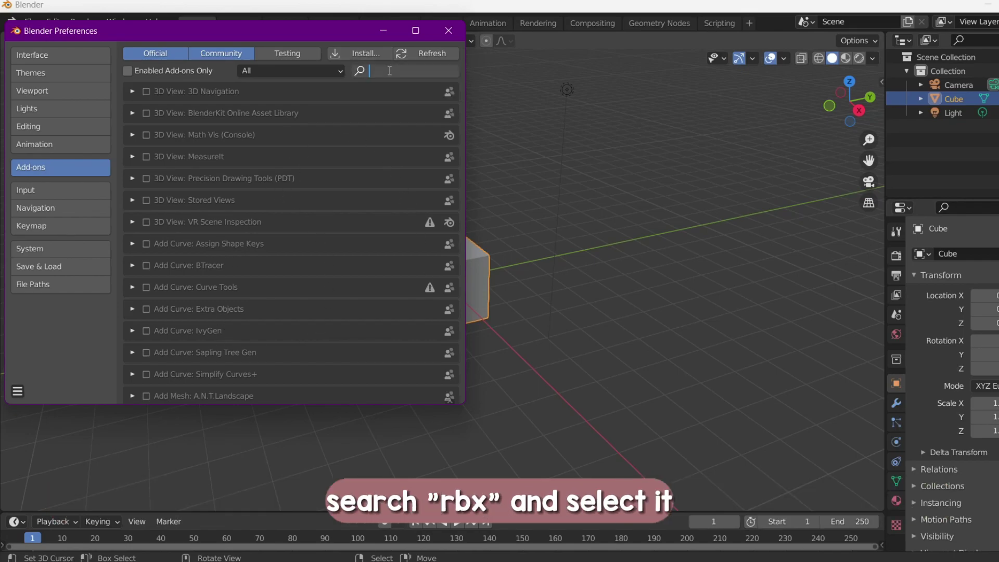
pyautogui.write('rbx')
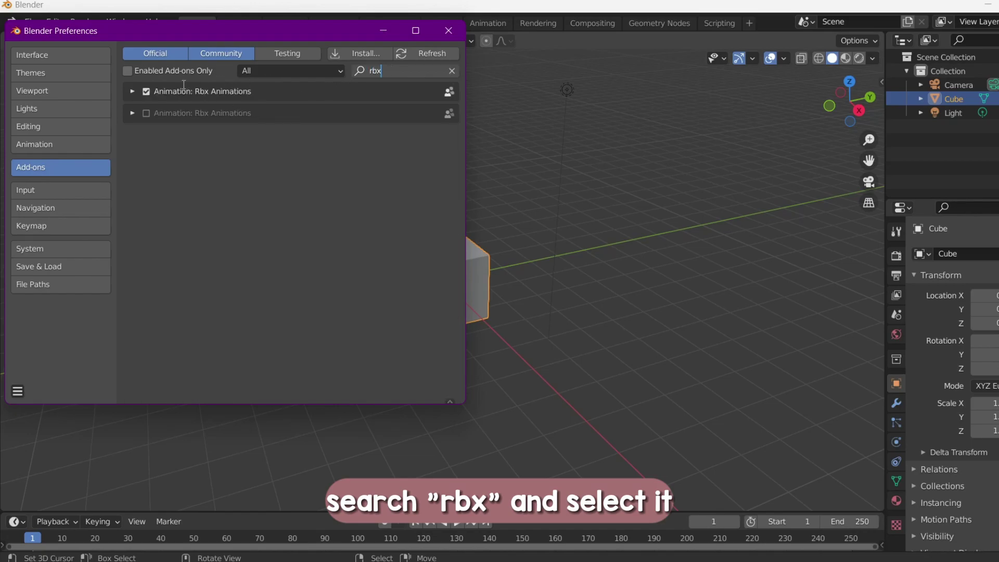
pyautogui.click(148, 114)
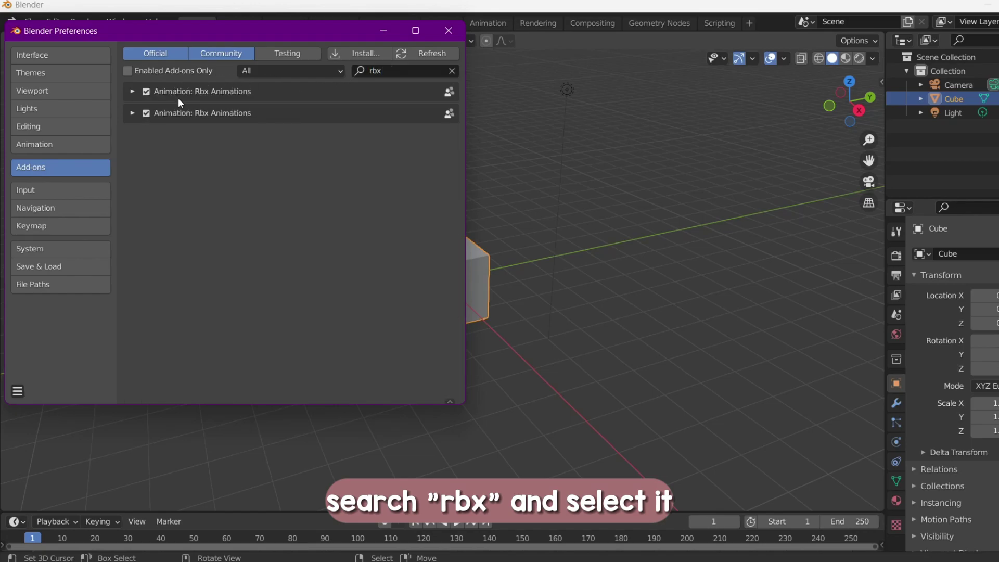
pyautogui.click(449, 31)
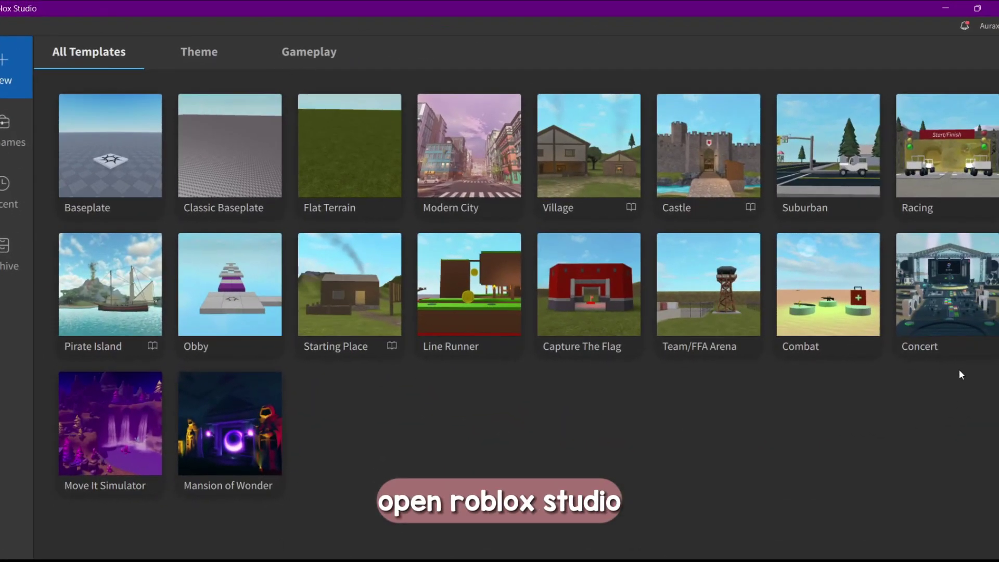
# Step: In a new Baseplate place, spawn the user's avatar as an R15 rig via Load Character
pyautogui.click(67, 146)
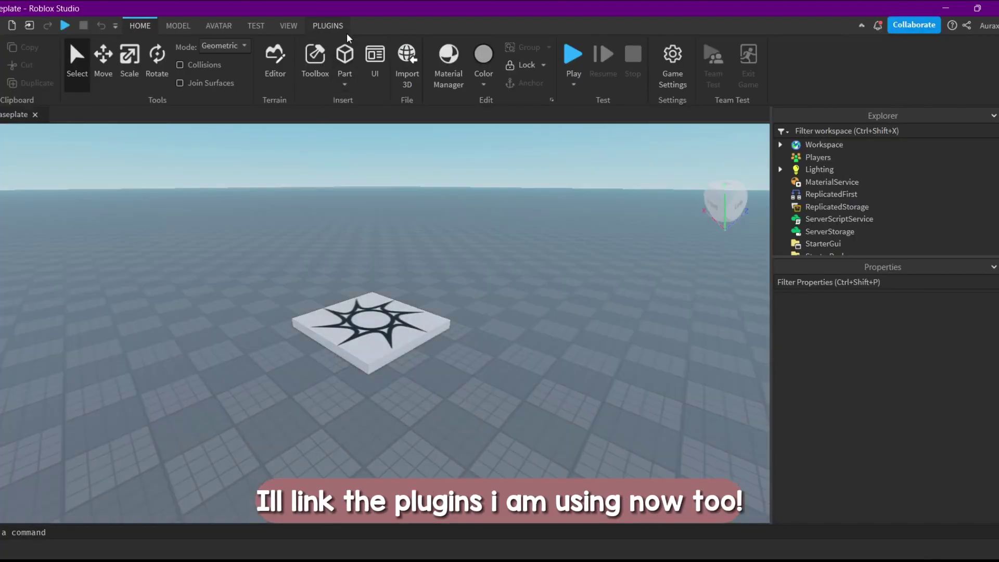
pyautogui.click(340, 25)
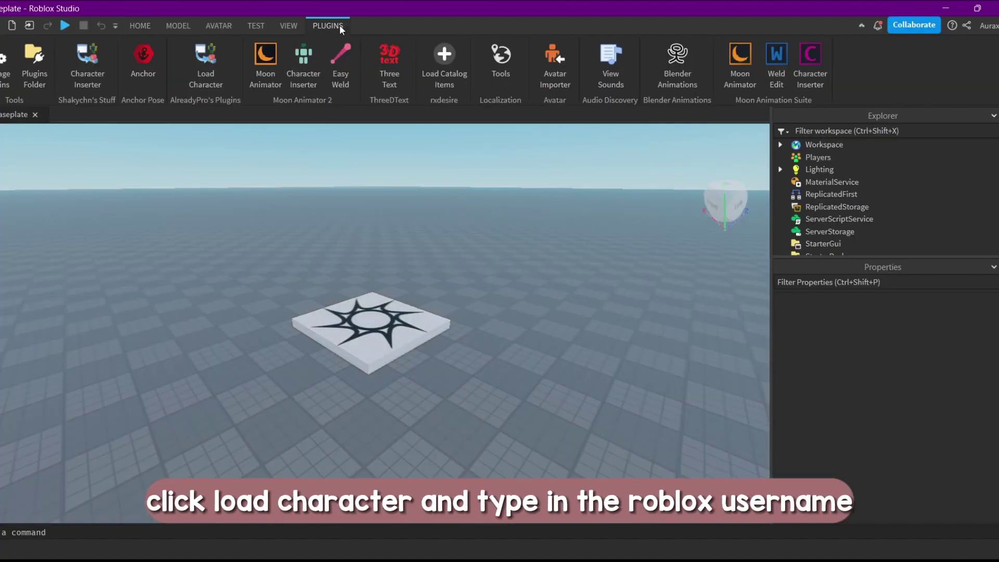
pyautogui.click(211, 70)
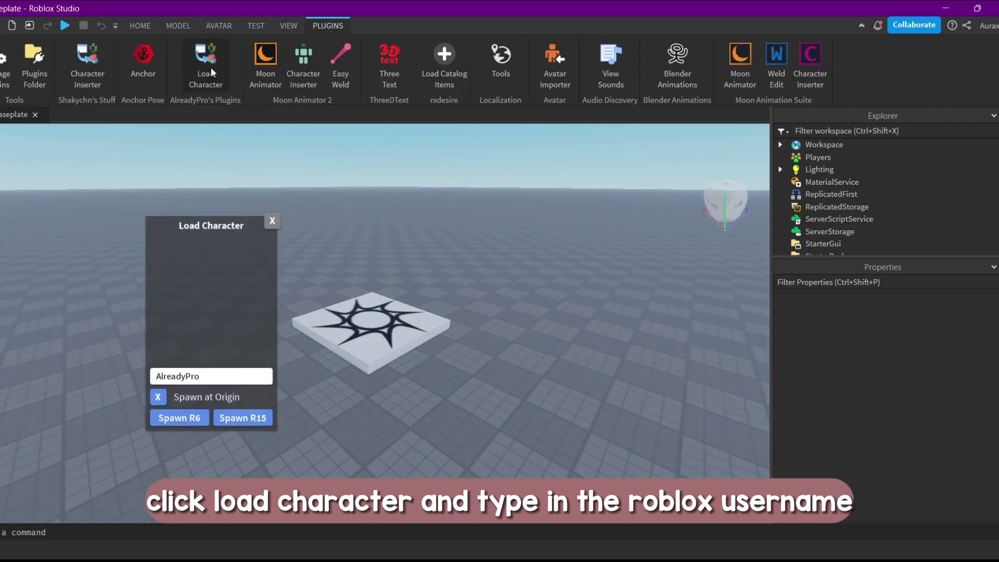
pyautogui.doubleClick(188, 376)
pyautogui.write('Au')
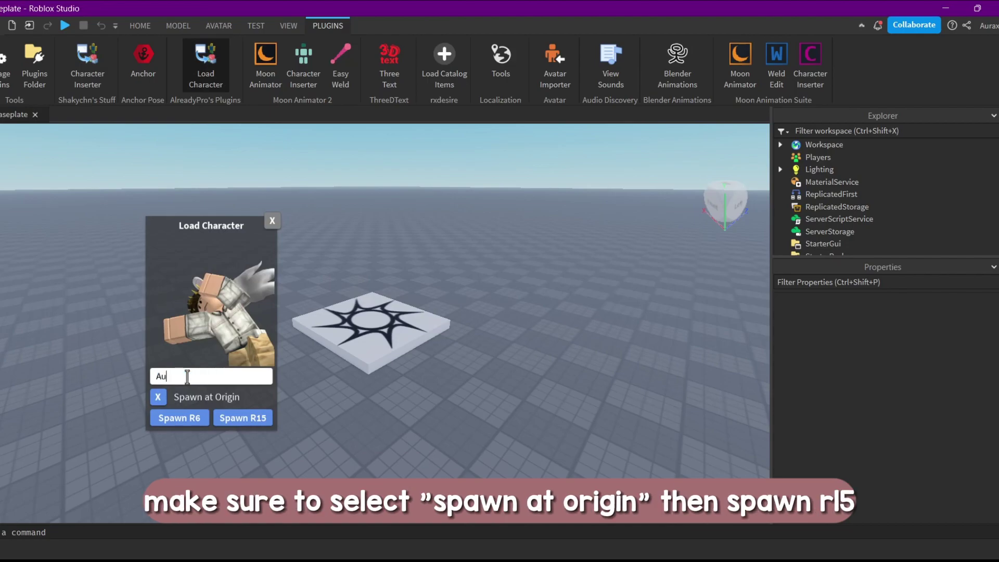
pyautogui.write('raxs4ll')
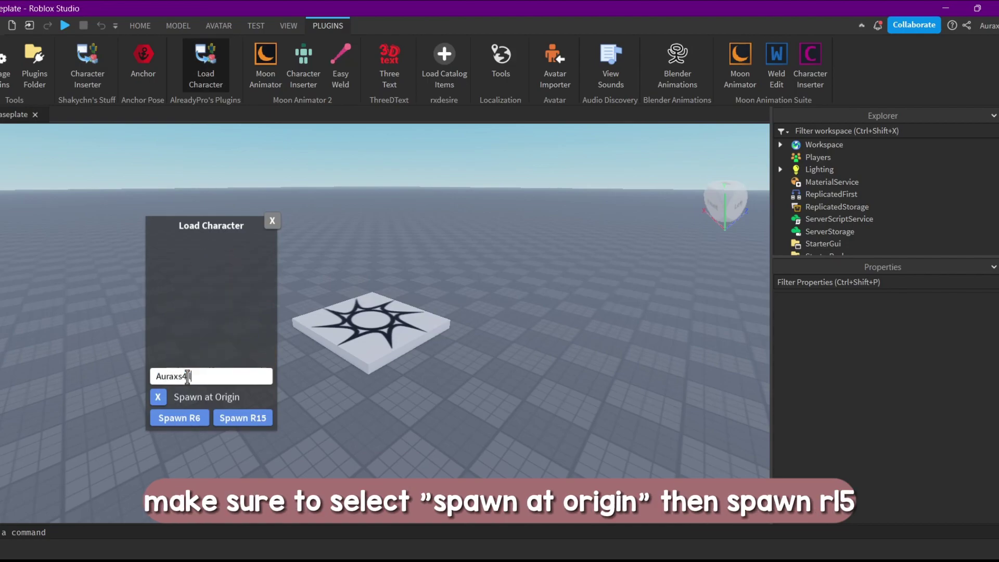
pyautogui.click(253, 418)
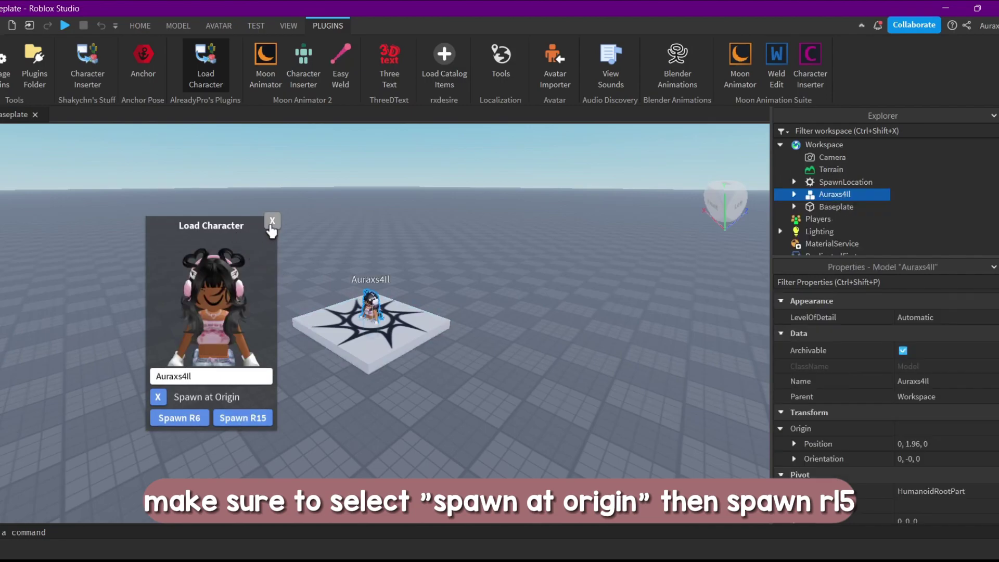
pyautogui.click(272, 221)
pyautogui.moveTo(464, 418); pyautogui.dragTo(455, 421, button='right')
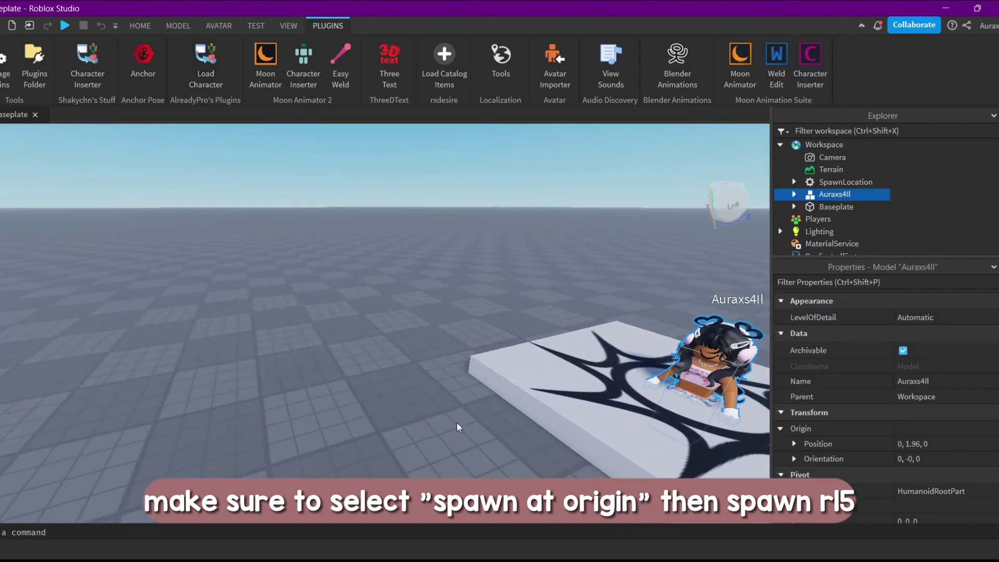
pyautogui.scroll(3, 455, 422)
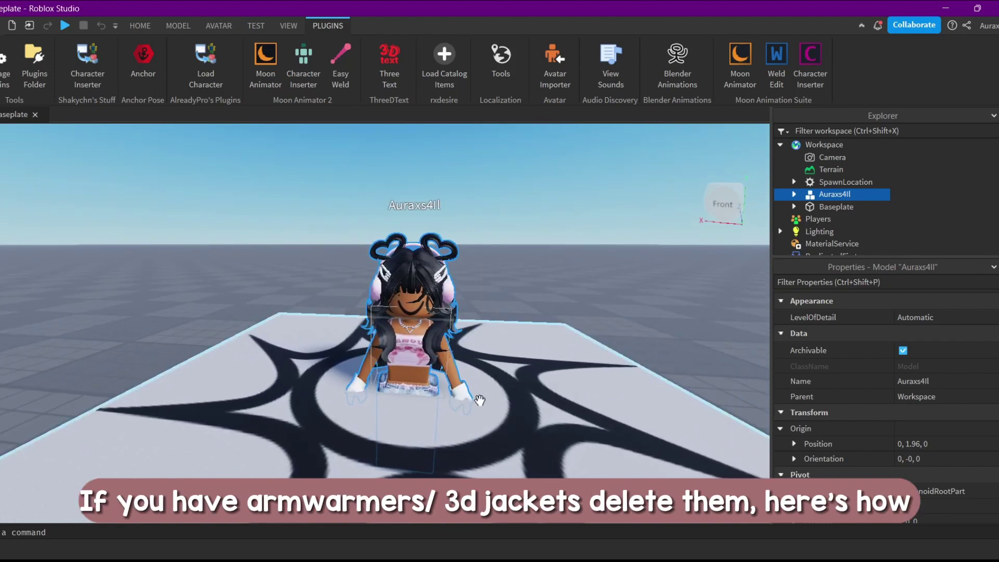
# Step: Delete the FingerlessGloves accessory from the avatar model in Explorer
pyautogui.click(794, 193)
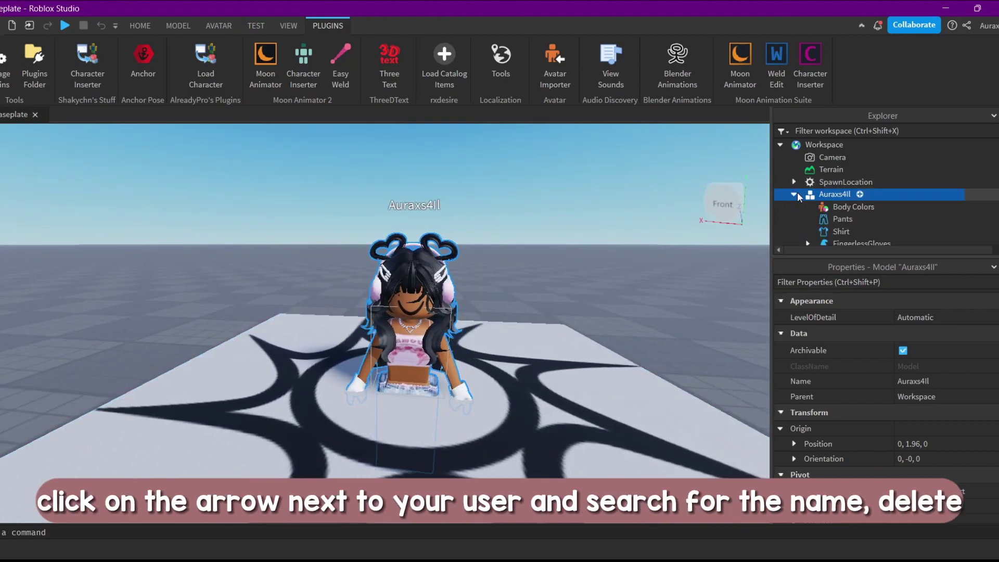
pyautogui.scroll(-1, 833, 187)
pyautogui.scroll(-1, 859, 182)
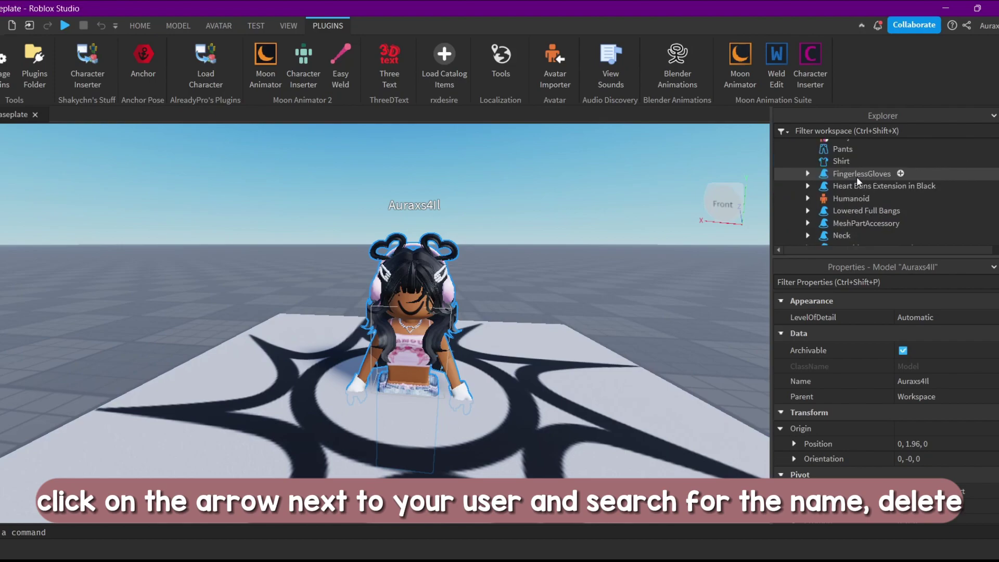
pyautogui.click(858, 175)
pyautogui.press('Delete')
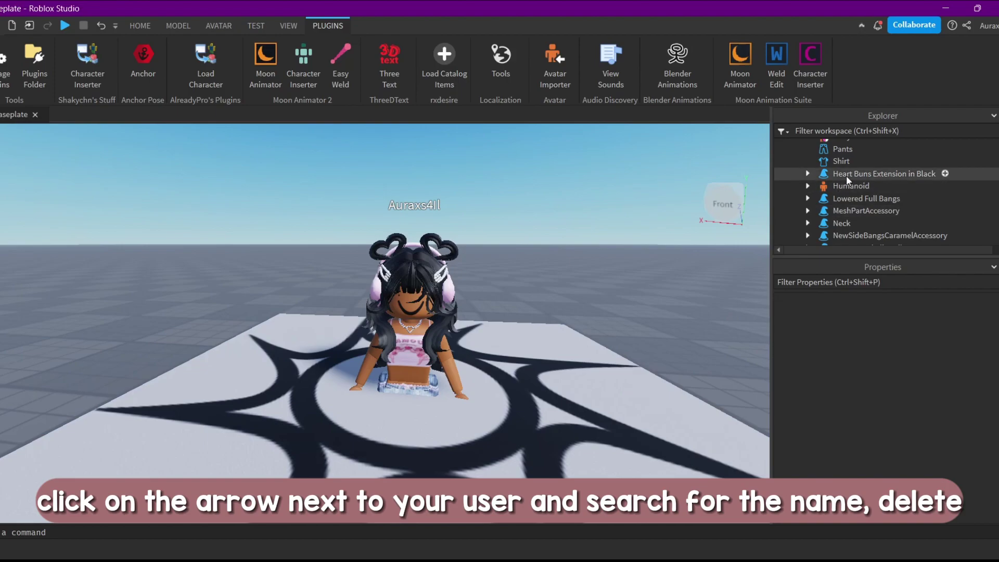
# Step: Delete the face decal from the avatar's Head part
pyautogui.scroll(3, 846, 175)
pyautogui.click(831, 195)
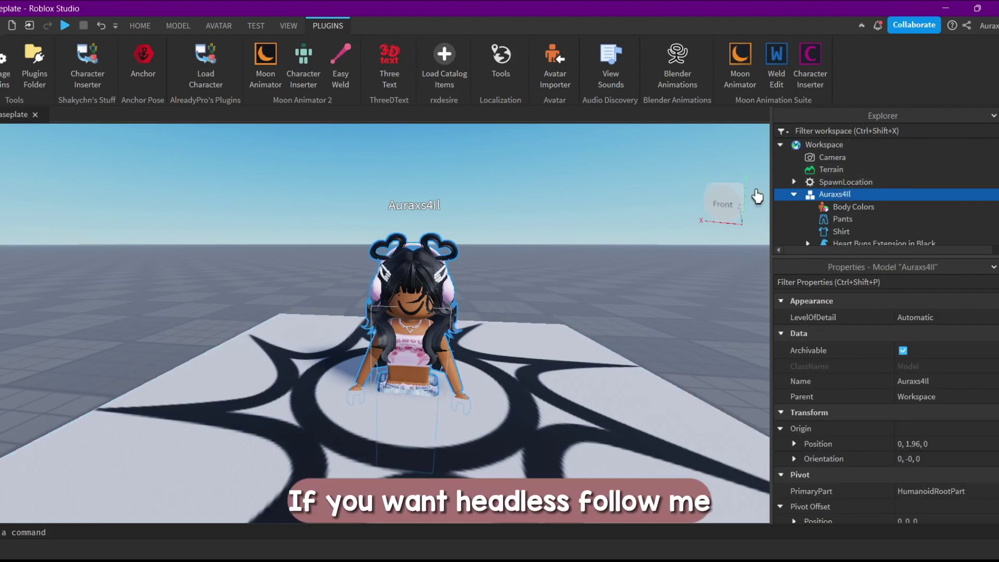
pyautogui.scroll(-2, 878, 168)
pyautogui.scroll(-2, 872, 170)
pyautogui.scroll(-2, 844, 194)
pyautogui.scroll(-3, 846, 198)
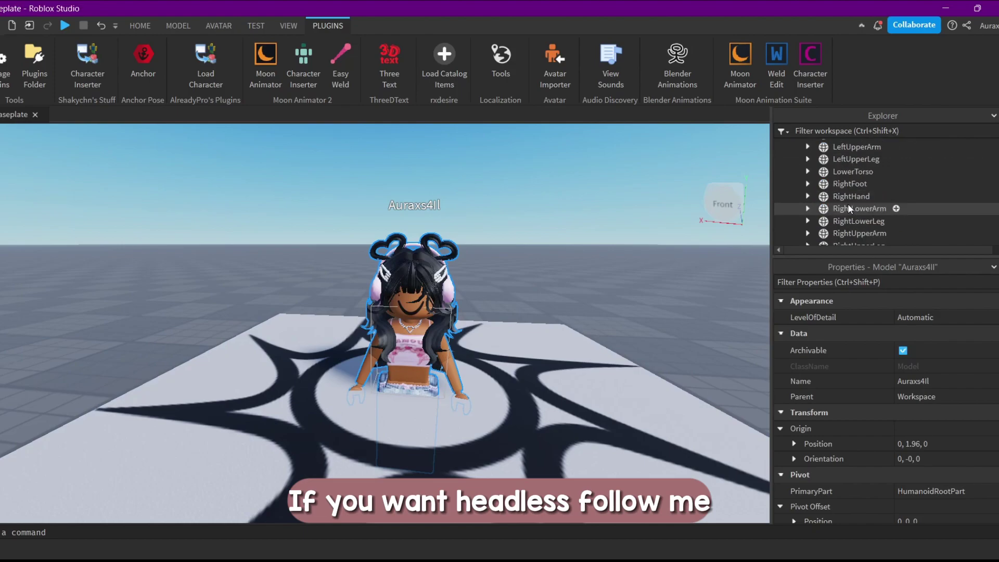
pyautogui.scroll(-3, 843, 204)
pyautogui.click(818, 168)
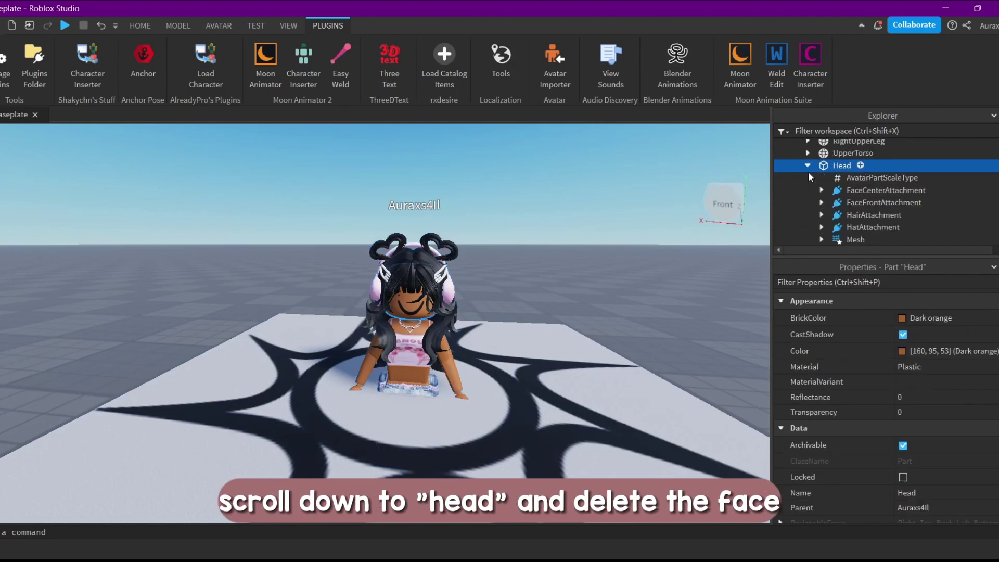
pyautogui.scroll(-2, 812, 172)
pyautogui.click(851, 170)
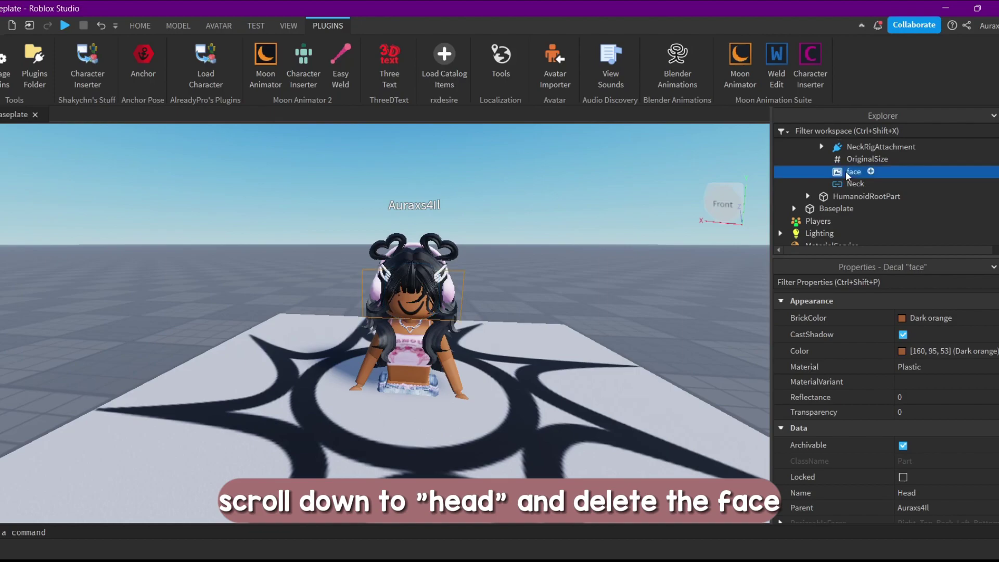
pyautogui.press('Delete')
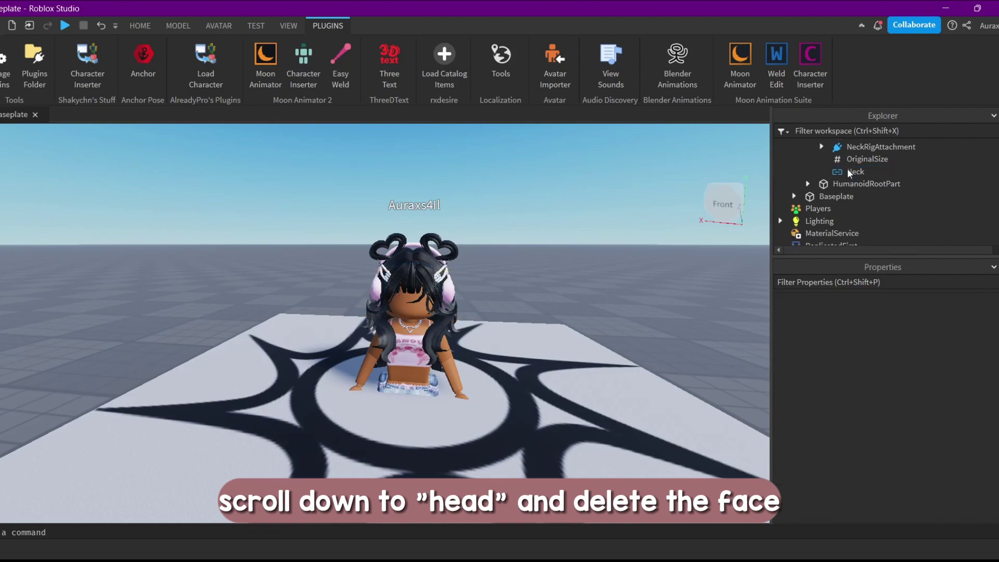
pyautogui.scroll(1, 853, 187)
pyautogui.scroll(2, 858, 200)
# Step: Set the Head part's Transparency to 0.95
pyautogui.click(842, 201)
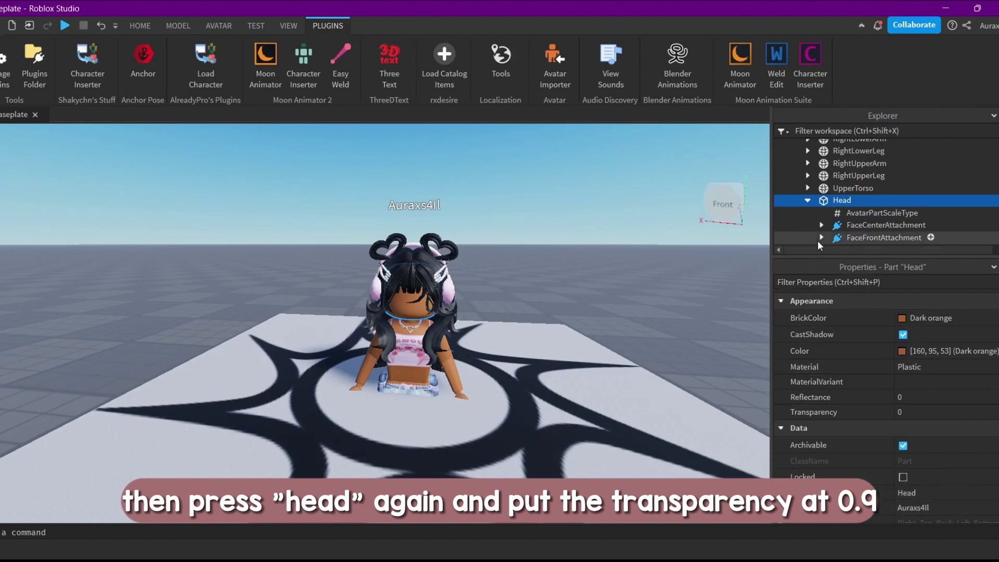
pyautogui.click(904, 416)
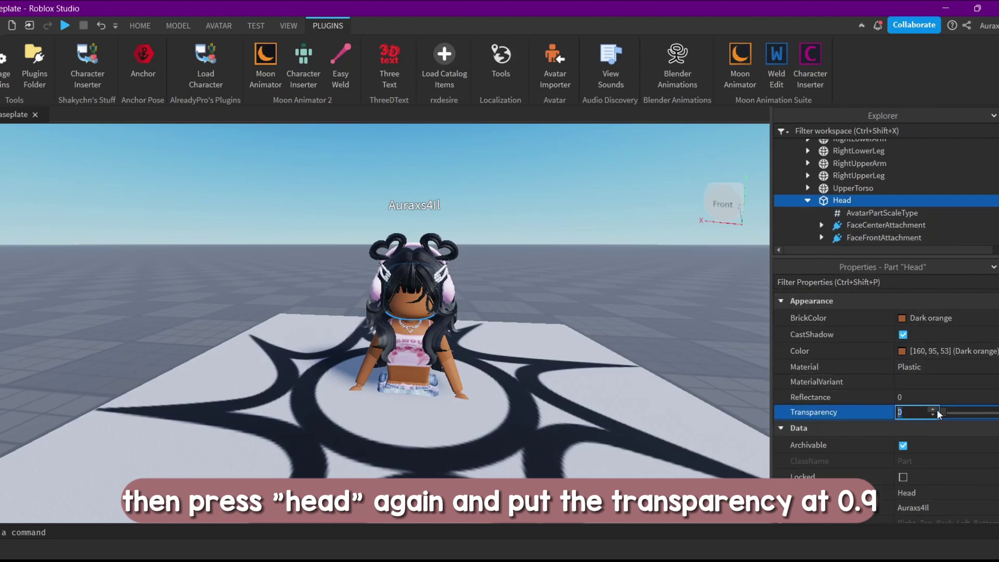
pyautogui.moveTo(950, 415); pyautogui.dragTo(993, 420)
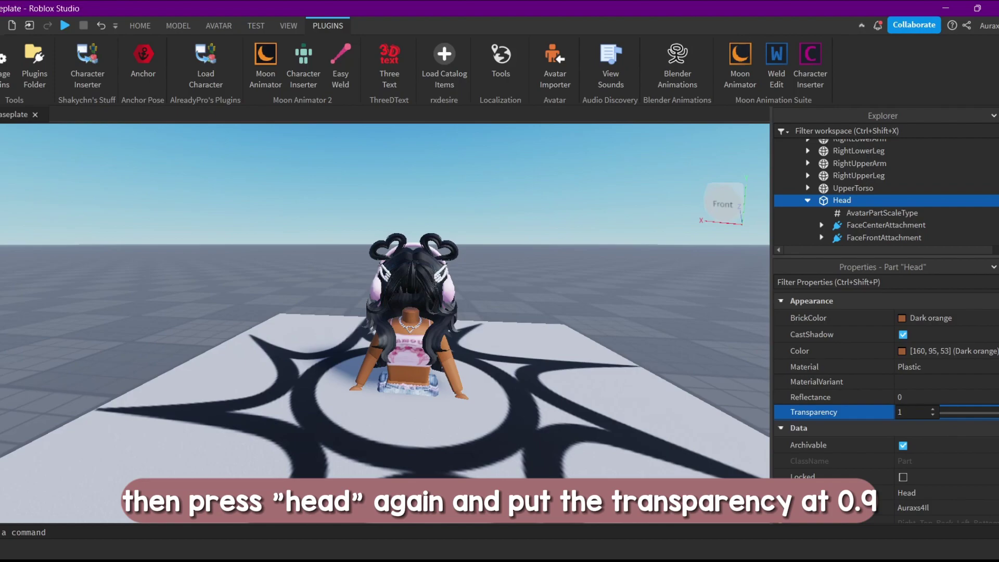
pyautogui.write('0.95')
pyautogui.press('Return')
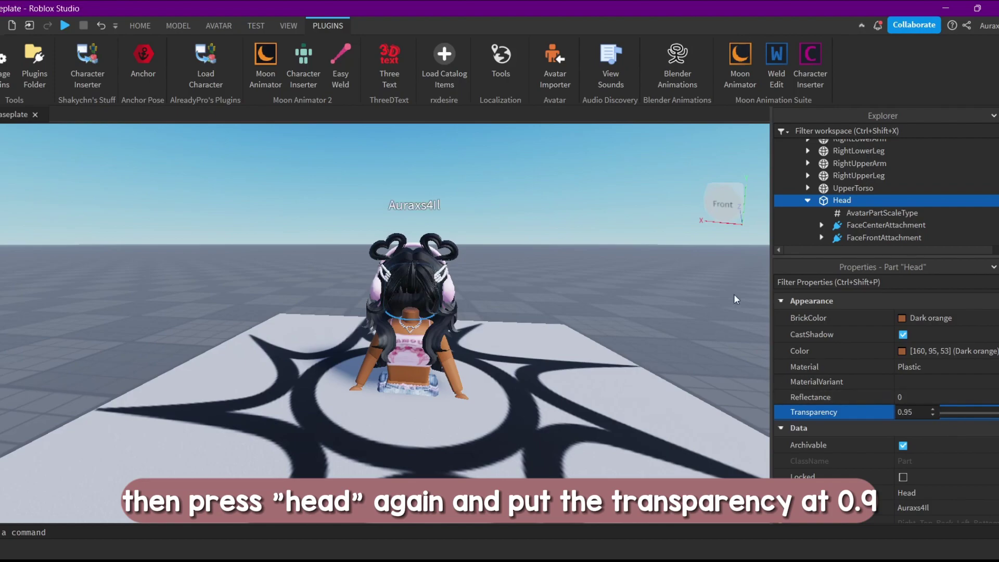
# Step: Set the avatar model's position to 0,0,0 and reselect the model
pyautogui.click(808, 200)
pyautogui.scroll(5, 832, 202)
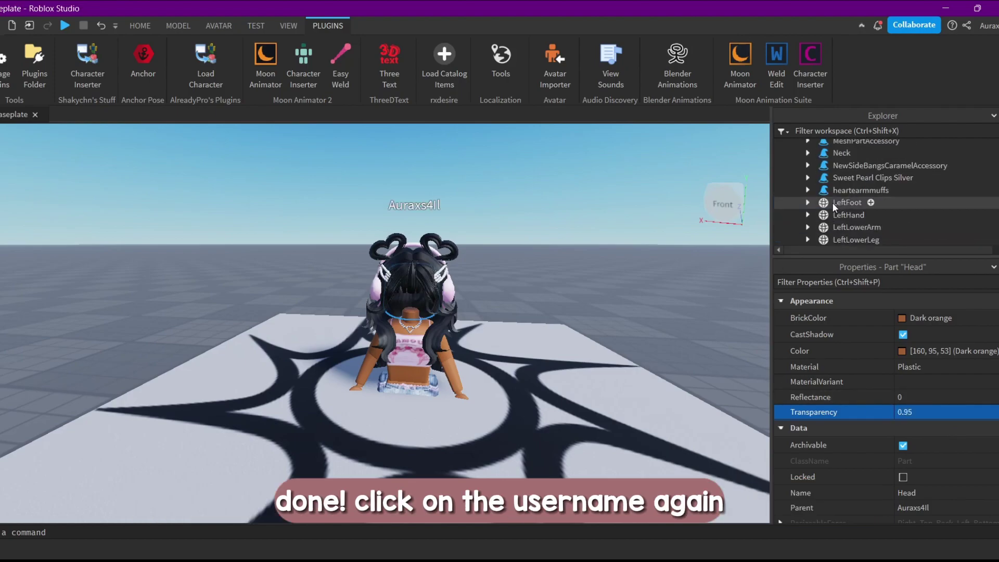
pyautogui.scroll(5, 838, 206)
pyautogui.scroll(5, 832, 203)
pyautogui.click(827, 194)
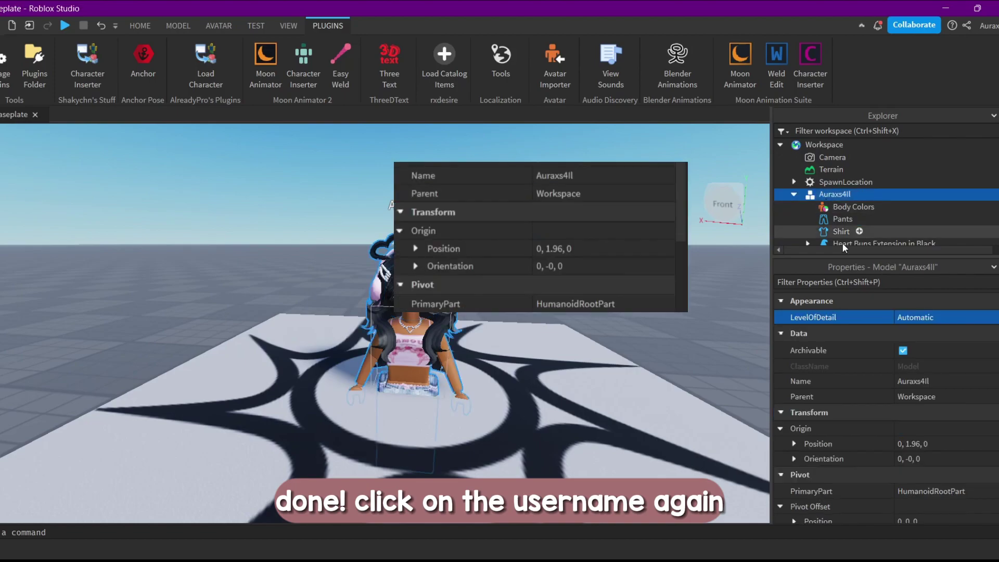
pyautogui.click(918, 444)
pyautogui.write('0,0')
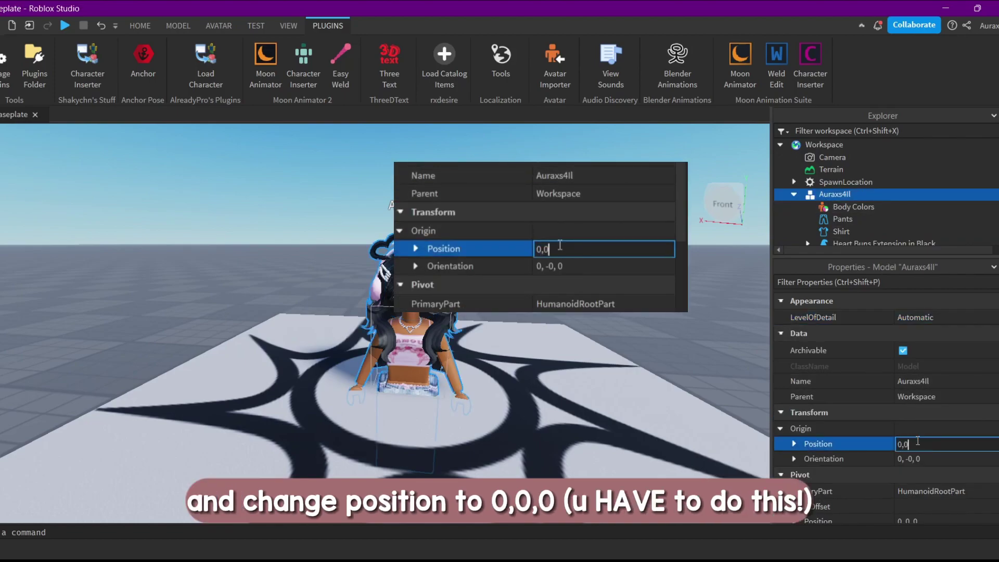
pyautogui.write(',0')
pyautogui.press('Return')
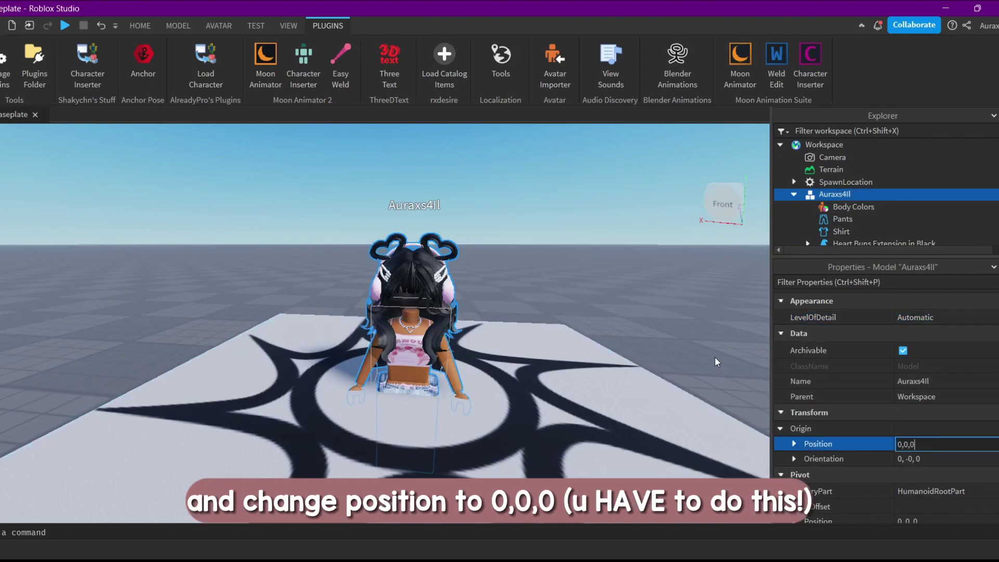
pyautogui.click(700, 308)
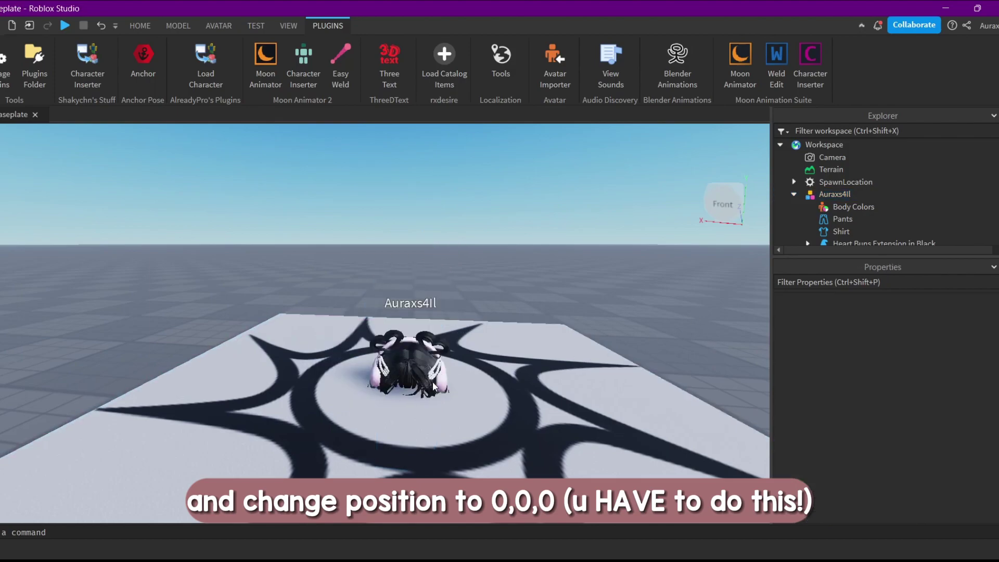
pyautogui.click(834, 194)
# Step: Export the selected avatar via Export Selection as the OBJ file 'aura obj tut'
pyautogui.rightClick(832, 194)
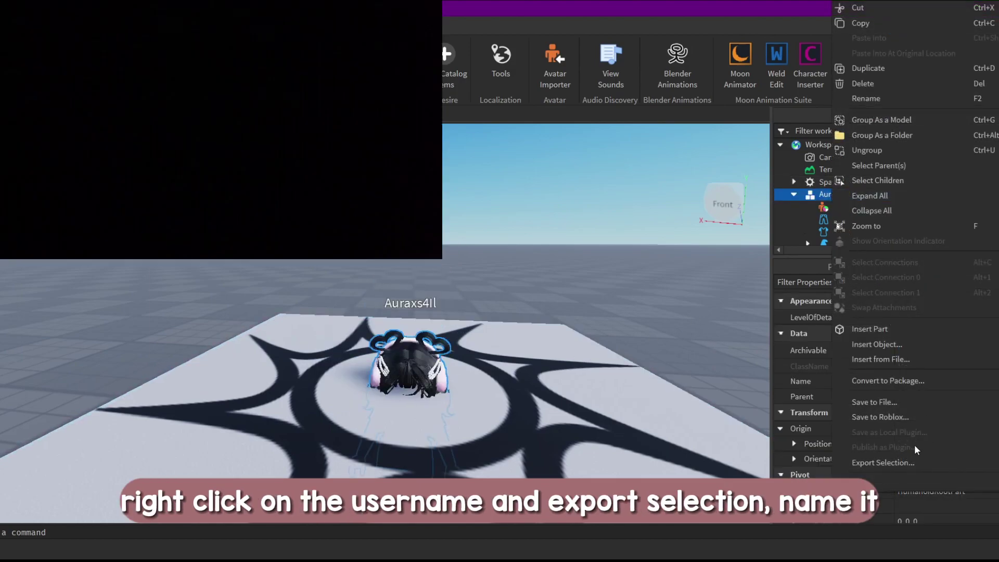
pyautogui.click(908, 462)
pyautogui.write('aura obj tut')
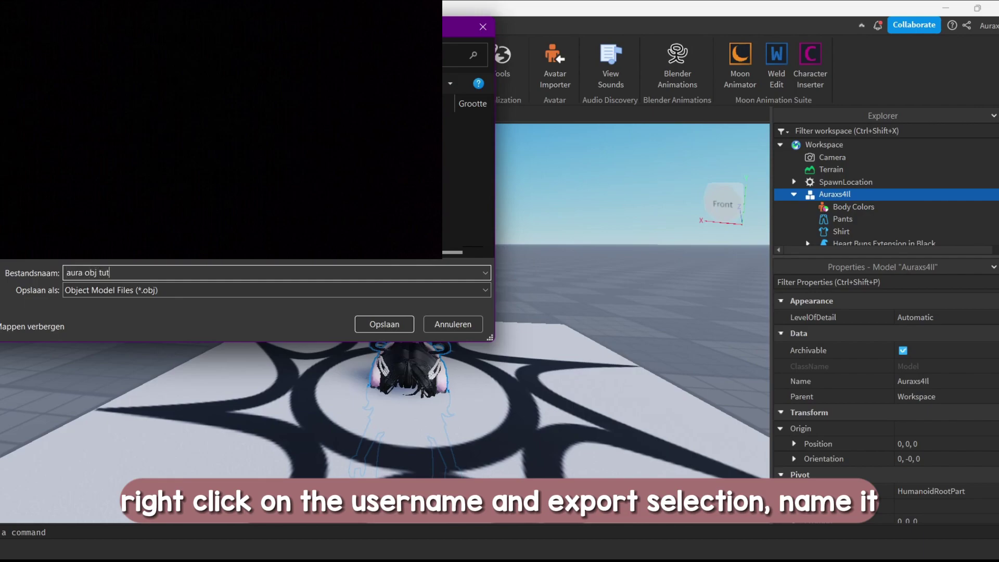
pyautogui.click(378, 326)
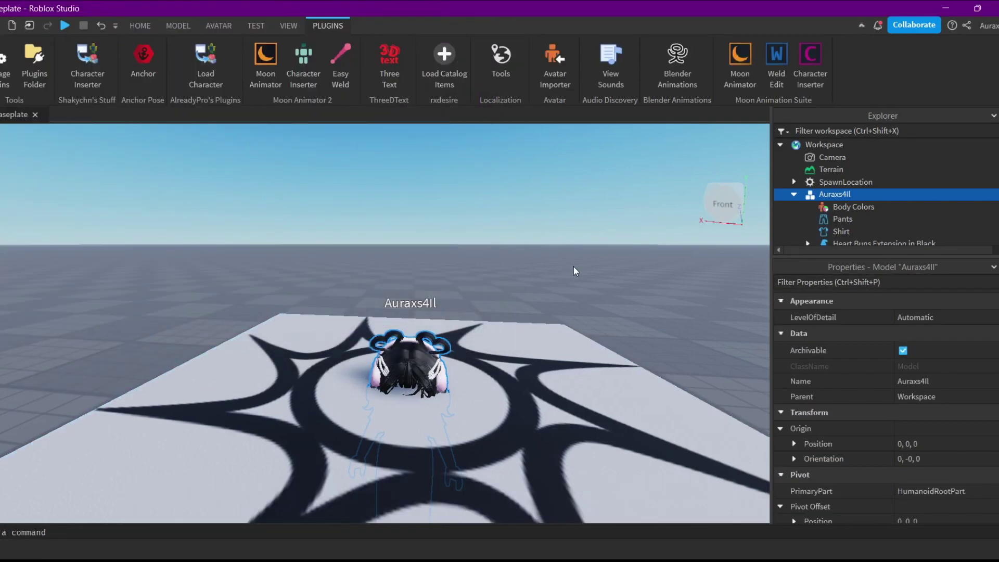
# Step: Start the Blender Animations plugin and delete the SpawnLocation spawn pad
pyautogui.click(684, 69)
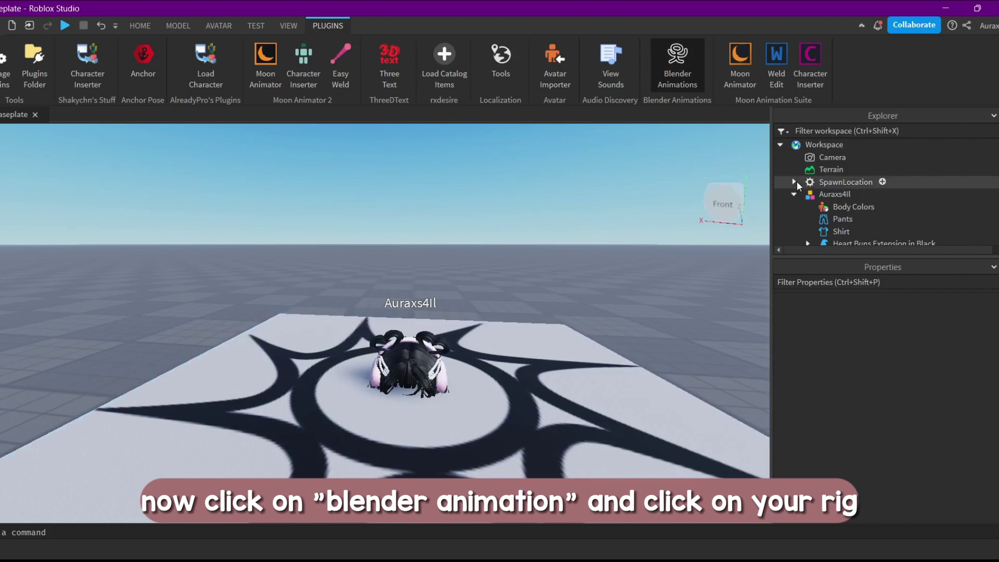
pyautogui.click(825, 194)
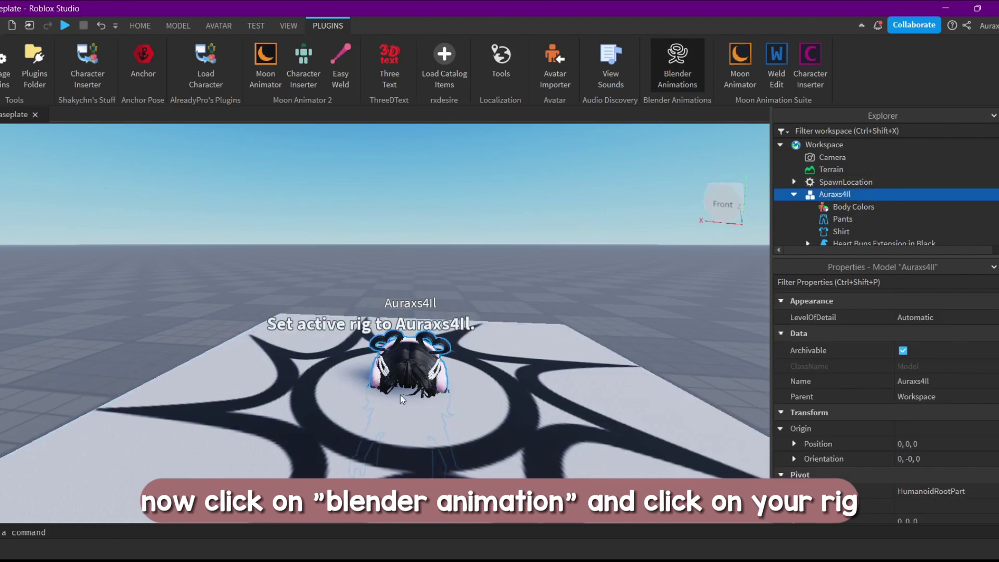
pyautogui.click(670, 74)
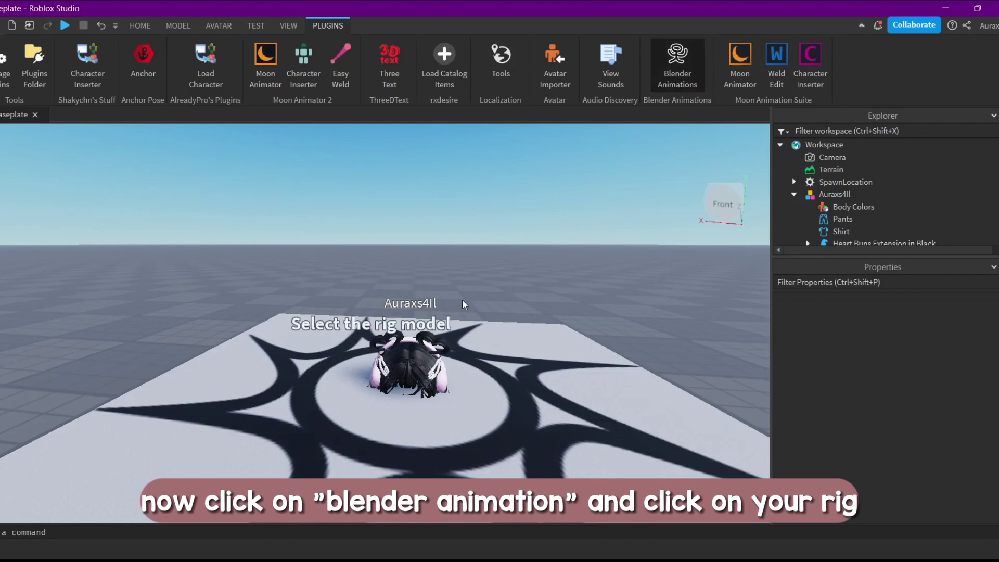
pyautogui.click(427, 434)
pyautogui.press('Delete')
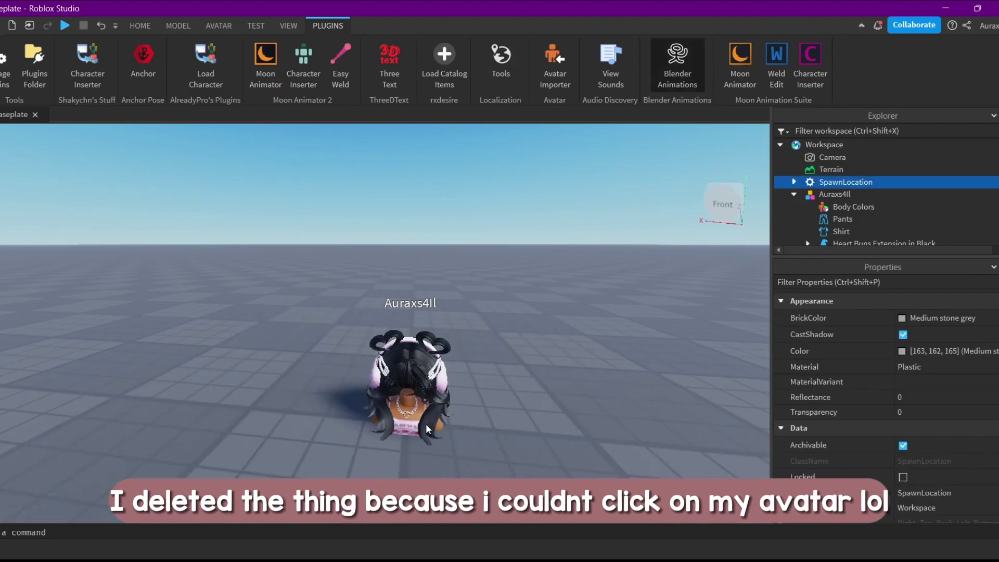
# Step: Pick the avatar as the active rig in the Blender Animations plugin
pyautogui.click(653, 84)
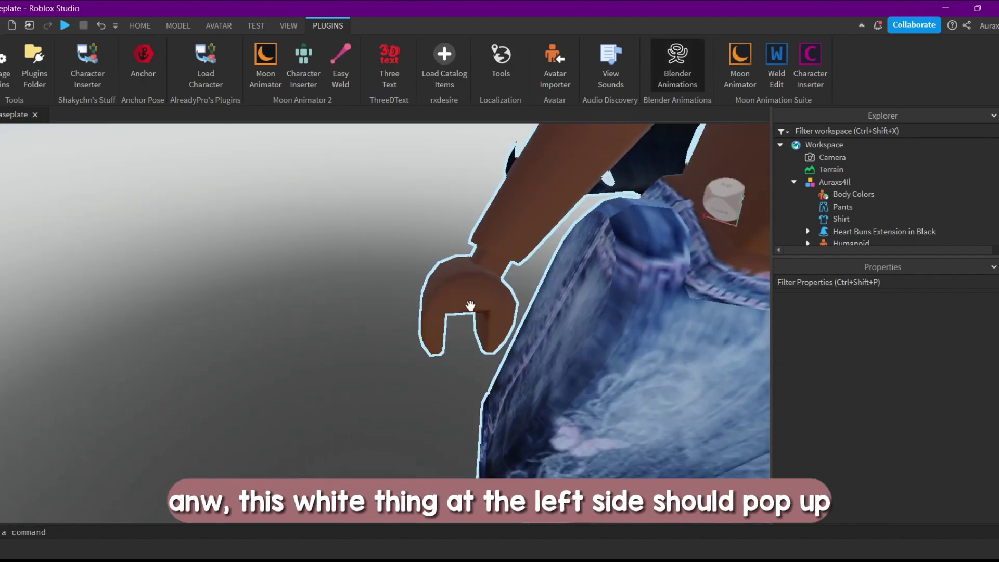
pyautogui.click(477, 326)
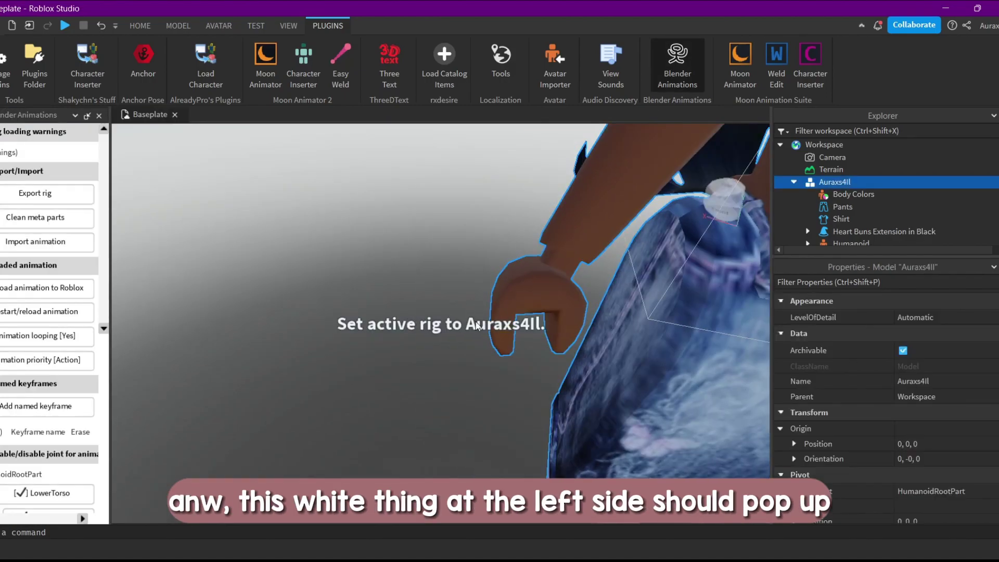
pyautogui.scroll(-3, 478, 333)
pyautogui.scroll(-3, 479, 338)
pyautogui.scroll(-4, 480, 339)
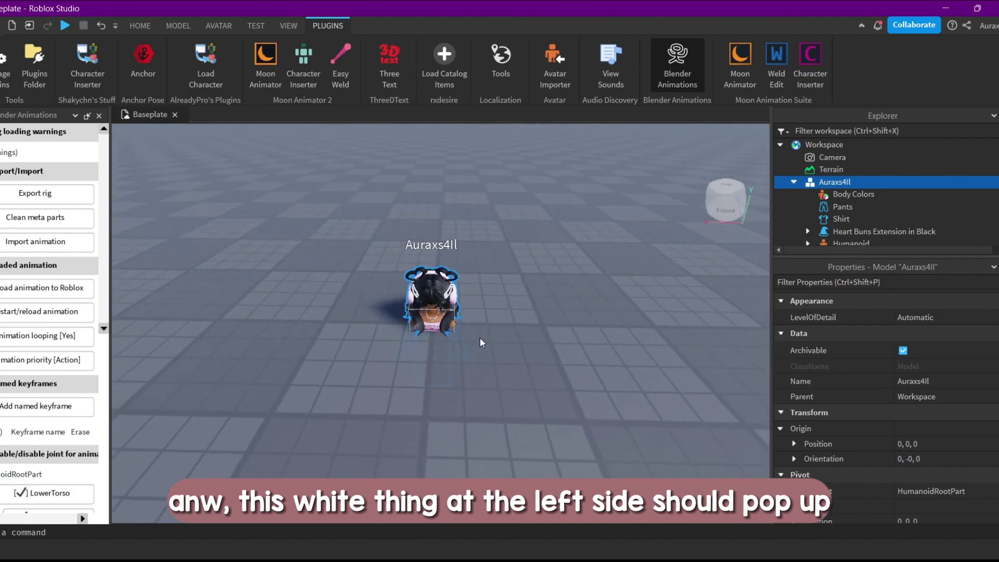
pyautogui.scroll(5, 479, 337)
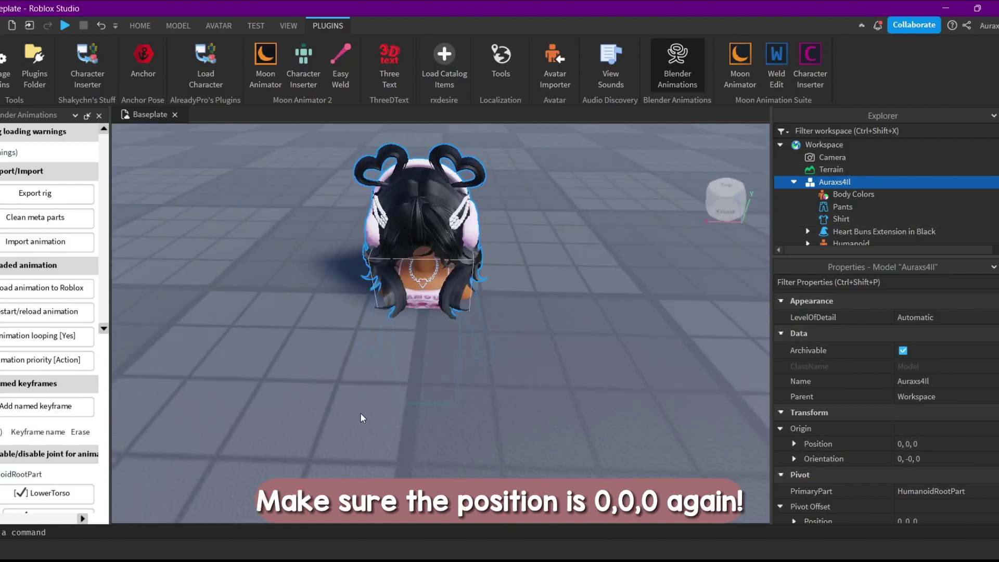
# Step: Export the avatar rig from Blender Animations as the OBJ file 'aura blender'
pyautogui.click(47, 197)
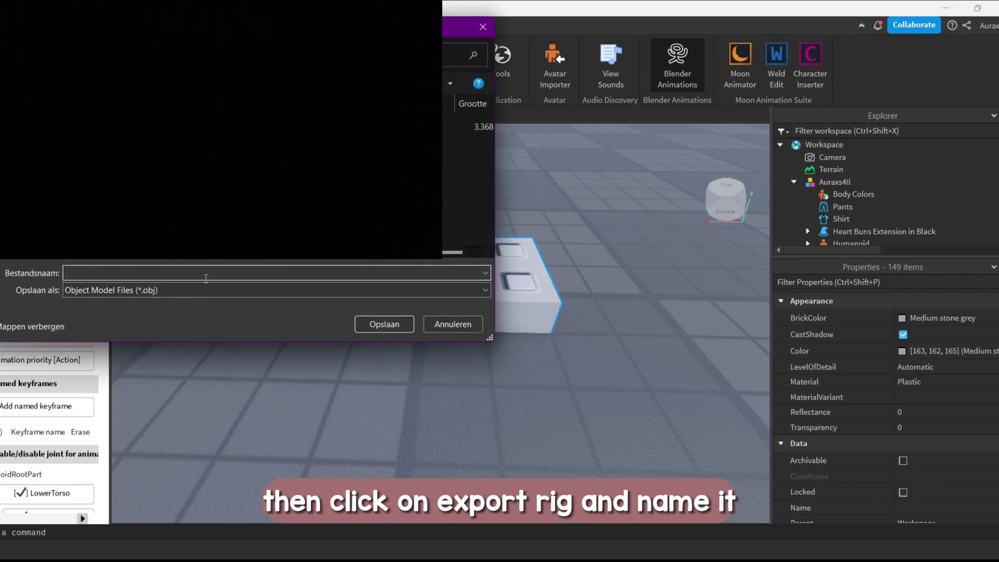
pyautogui.write('aura ')
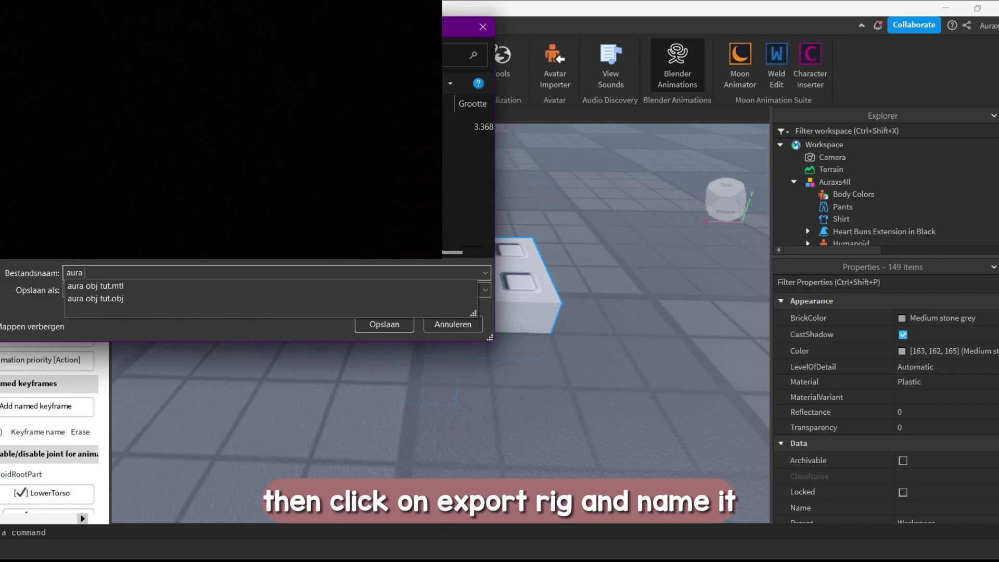
pyautogui.write('blender')
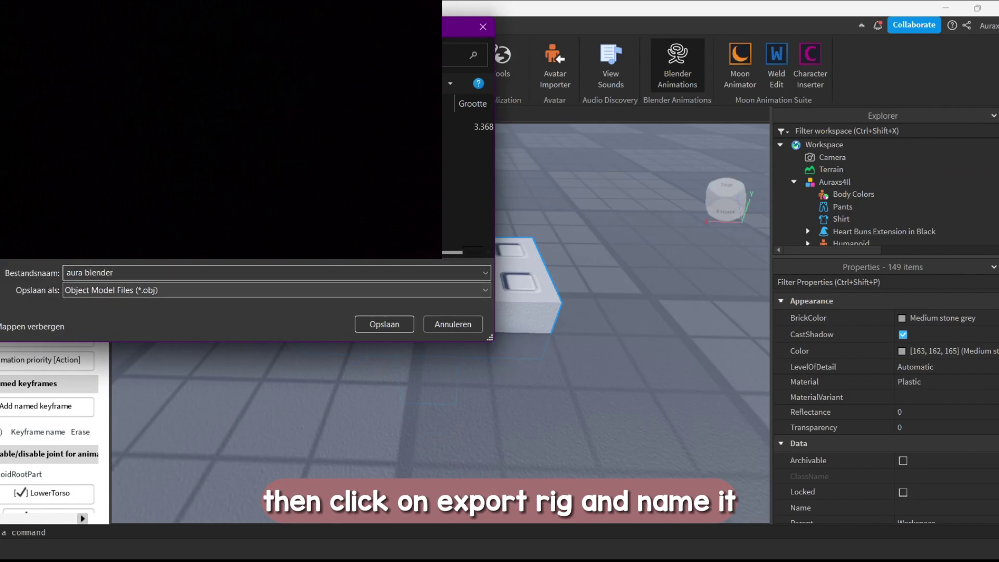
pyautogui.click(393, 324)
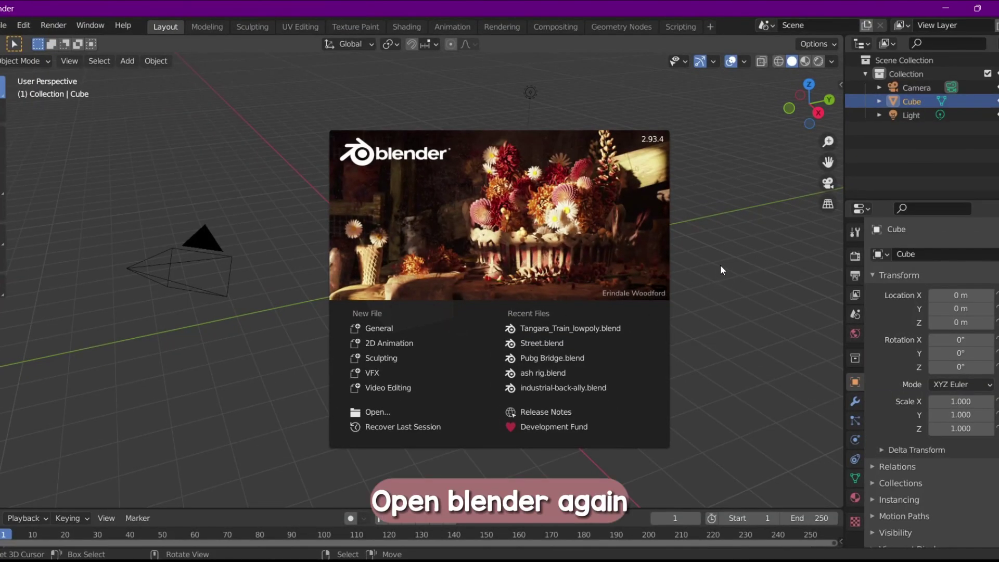
# Step: Dismiss the splash screen and delete the default cube
pyautogui.click(721, 265)
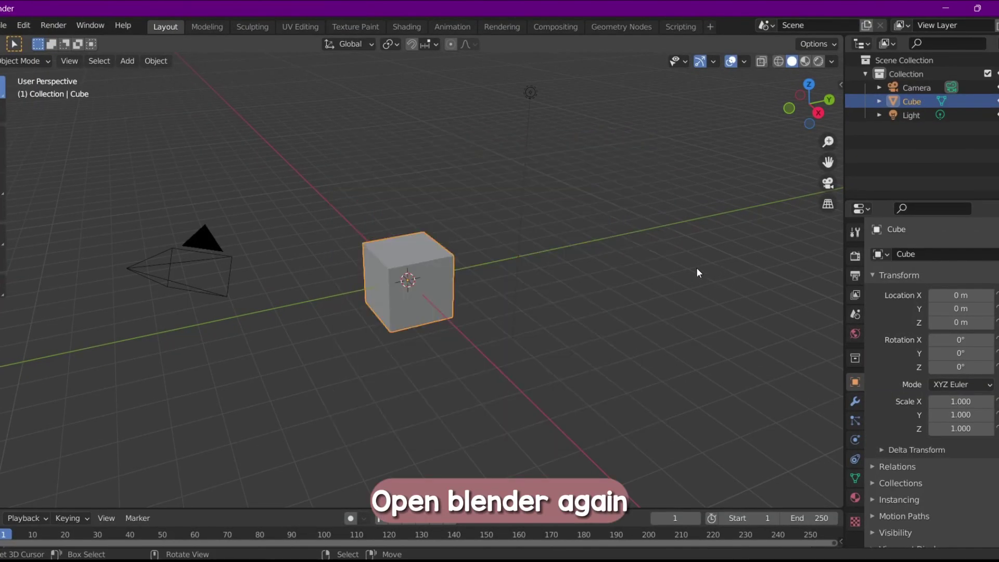
pyautogui.press('x')
pyautogui.click(379, 295)
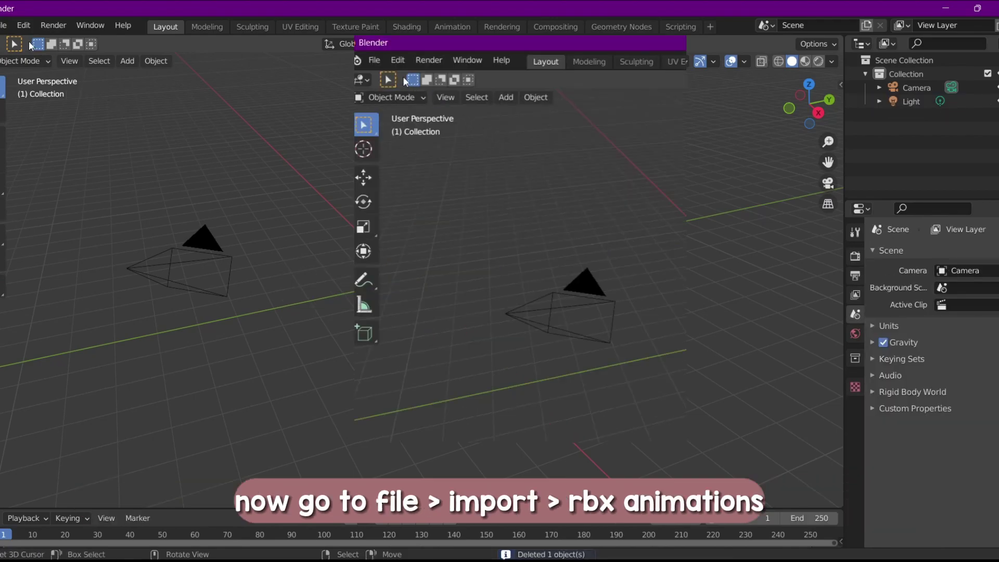
# Step: Import the exported rig with [Rbx Animations] Rig import (.obj)
pyautogui.click(9, 25)
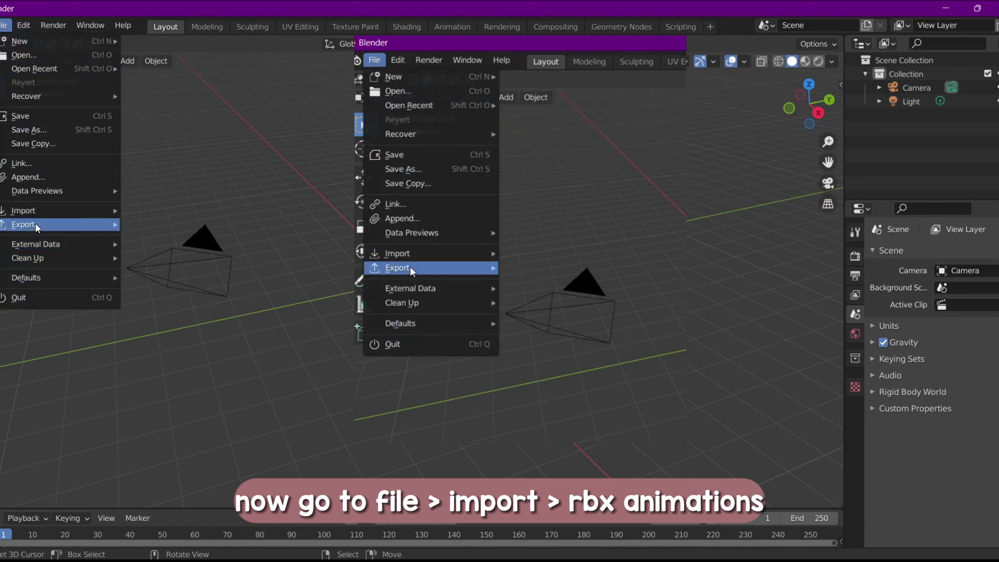
pyautogui.moveTo(398, 253)
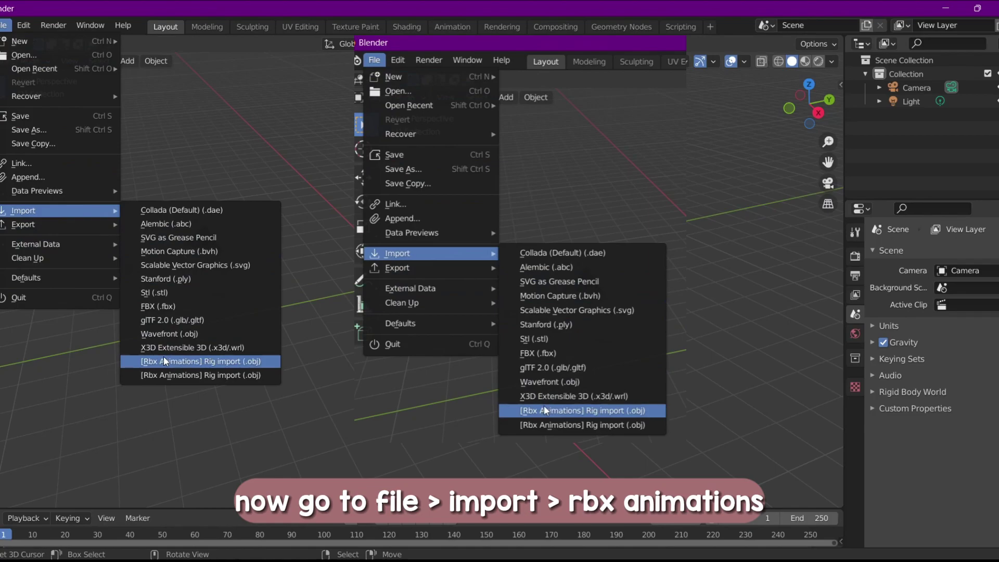
pyautogui.click(183, 359)
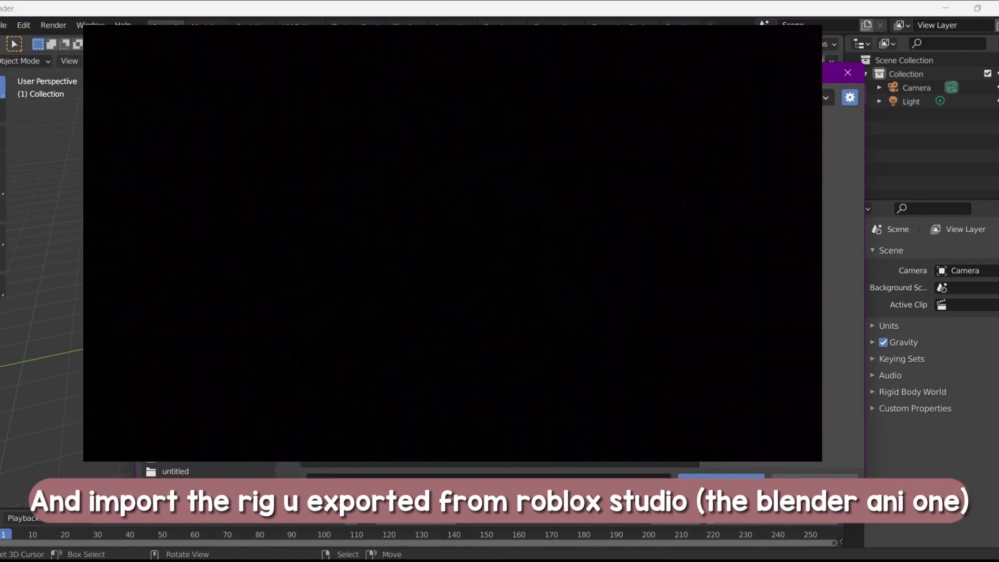
pyautogui.click(707, 476)
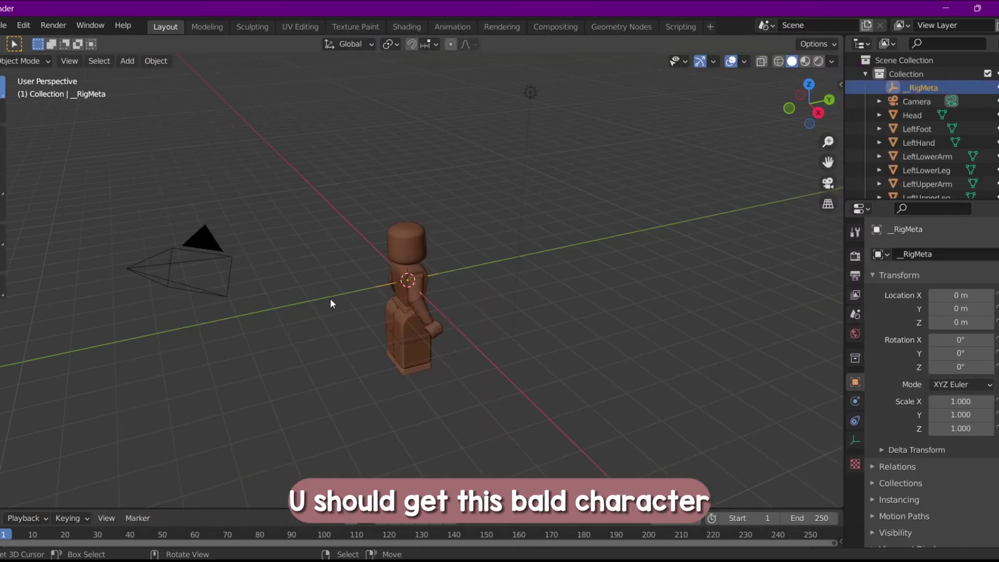
# Step: Run Rebuild rig from the Rbx Animations sidebar to generate the __Rig armature, checking side and back views
pyautogui.click(829, 100)
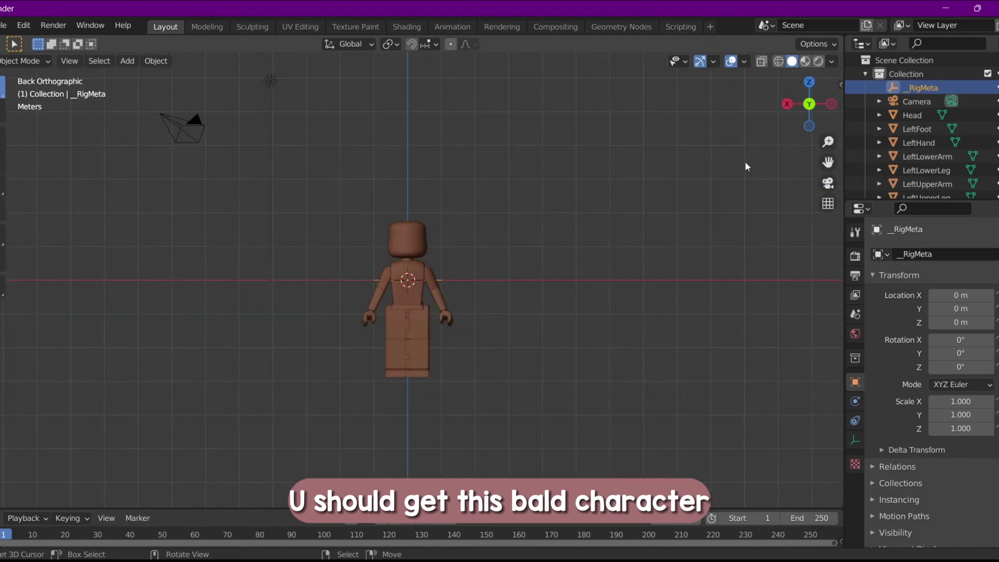
pyautogui.click(838, 83)
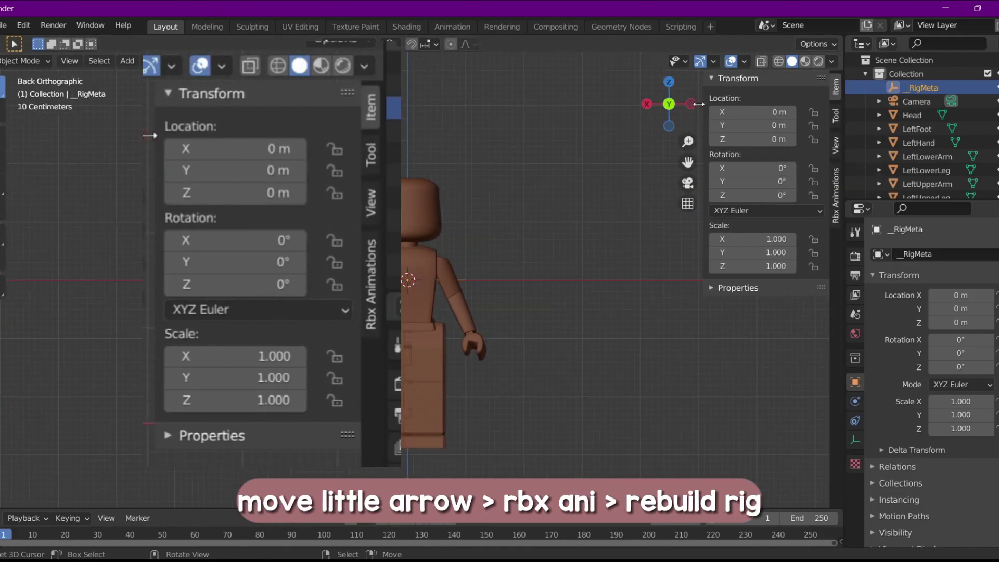
pyautogui.click(836, 202)
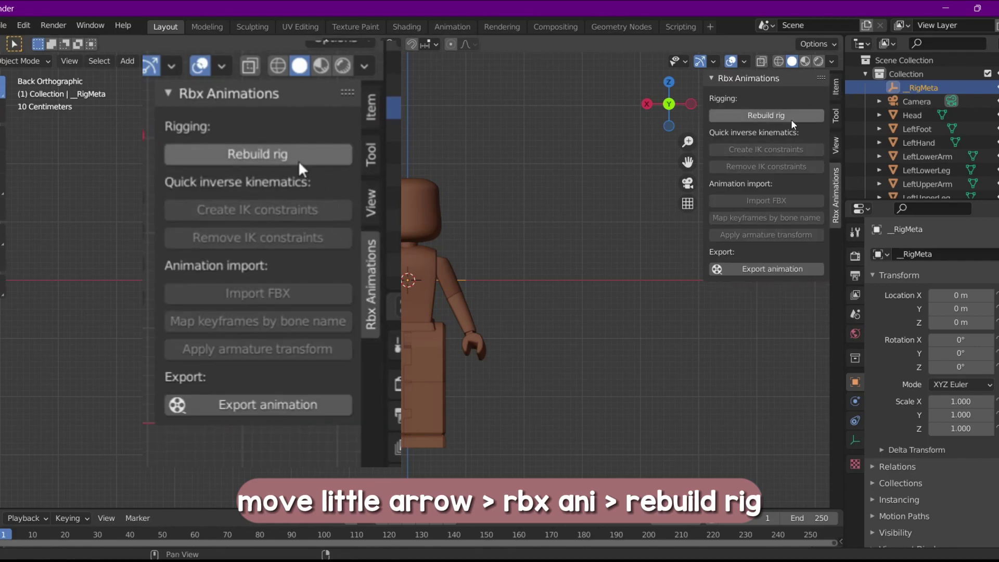
pyautogui.click(791, 117)
pyautogui.click(780, 161)
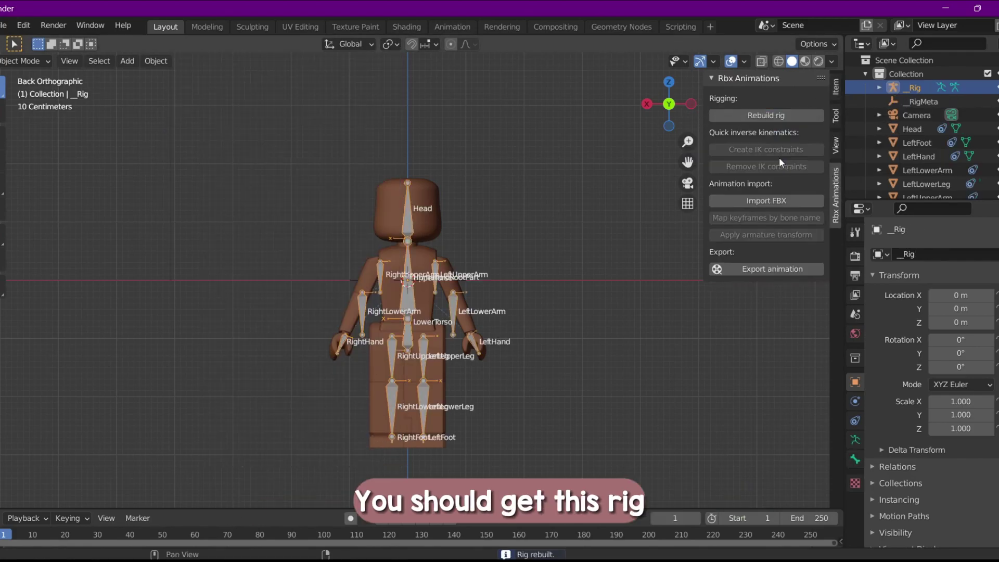
pyautogui.press('KP_3')
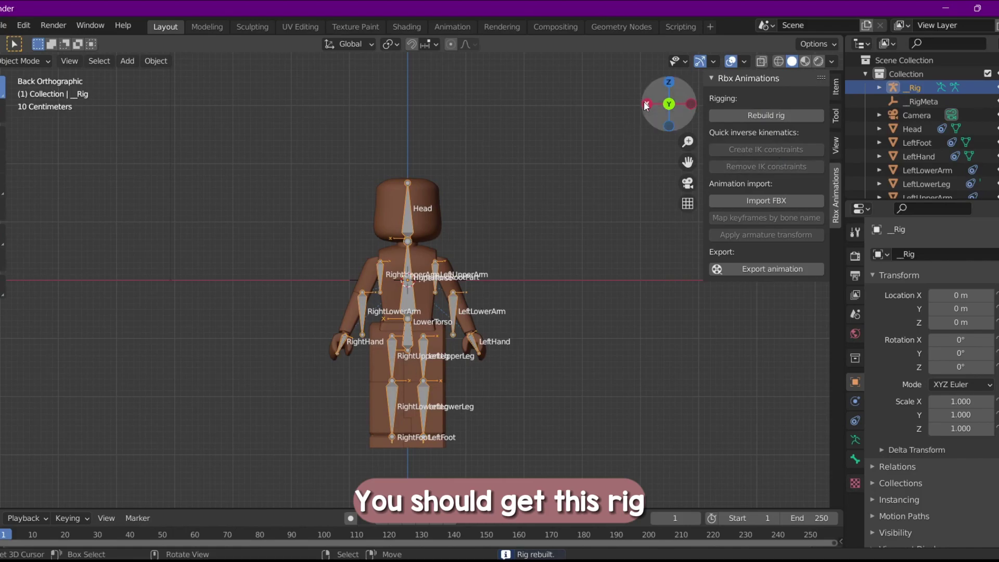
pyautogui.press('ctrl+KP_1')
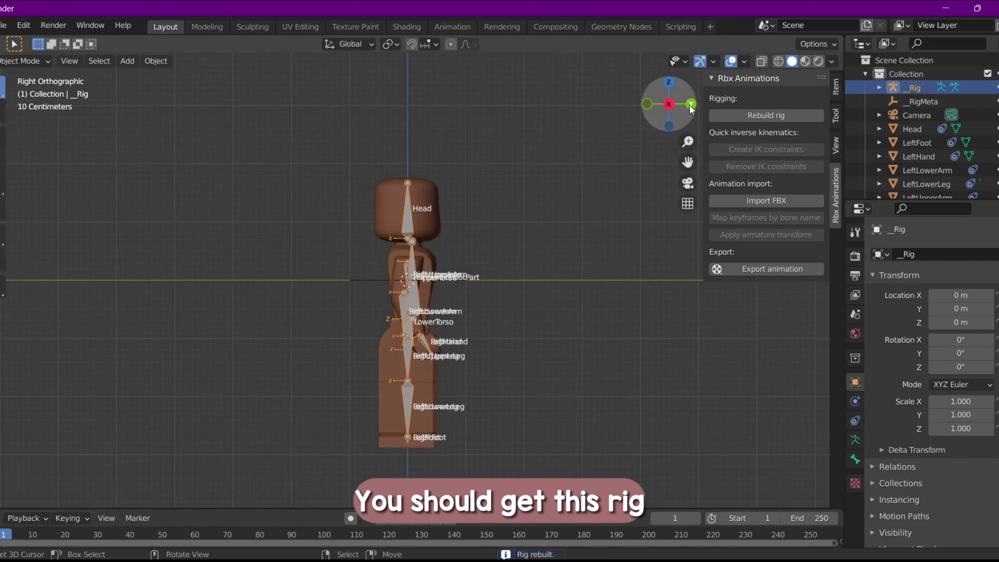
# Step: Delete the Head, UpperTorso and LeftUpperArm body-part meshes
pyautogui.click(430, 187)
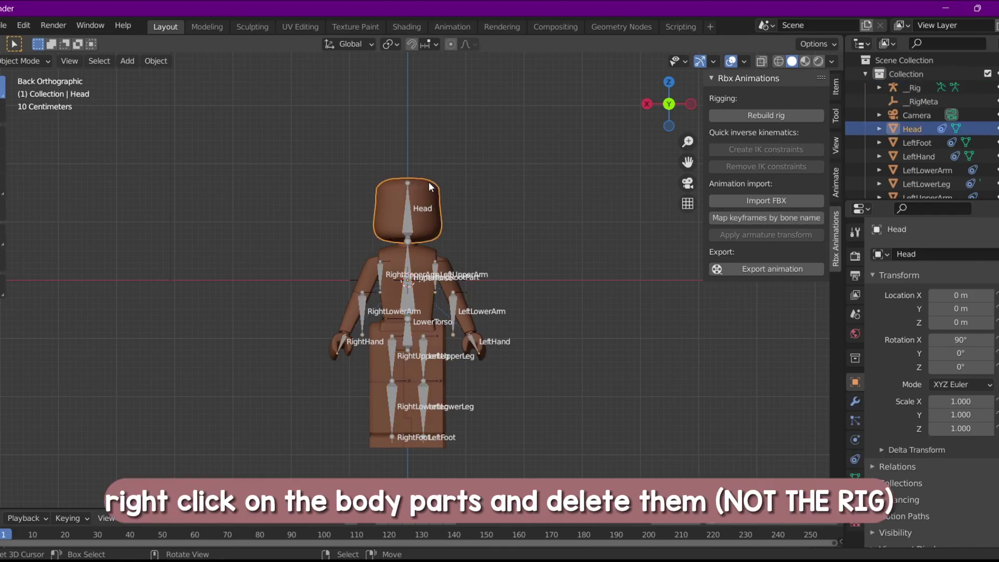
pyautogui.keyDown('shift'); pyautogui.click(386, 248); pyautogui.keyUp('shift')
pyautogui.keyDown('shift'); pyautogui.click(368, 276); pyautogui.keyUp('shift')
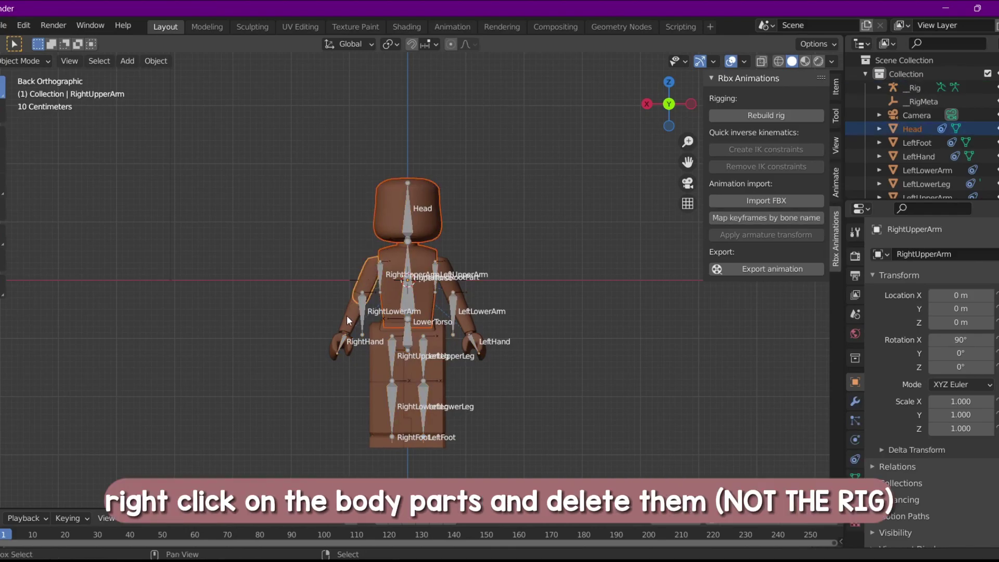
pyautogui.keyDown('shift'); pyautogui.click(346, 316); pyautogui.keyUp('shift')
pyautogui.keyDown('shift'); pyautogui.click(337, 345); pyautogui.keyUp('shift')
pyautogui.keyDown('shift'); pyautogui.click(458, 271); pyautogui.keyUp('shift')
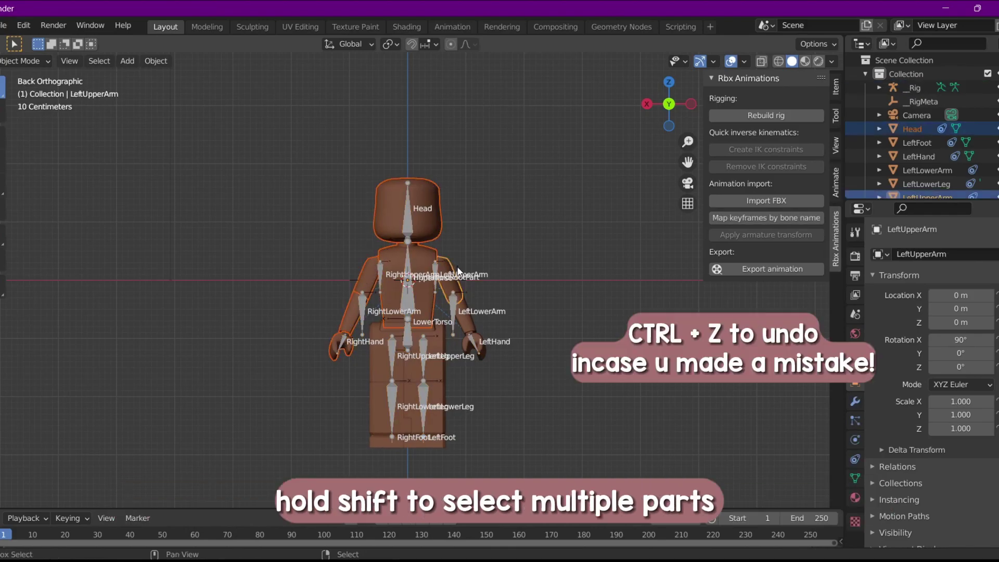
pyautogui.keyDown('shift'); pyautogui.click(468, 304); pyautogui.keyUp('shift')
pyautogui.keyDown('shift'); pyautogui.click(478, 329); pyautogui.keyUp('shift')
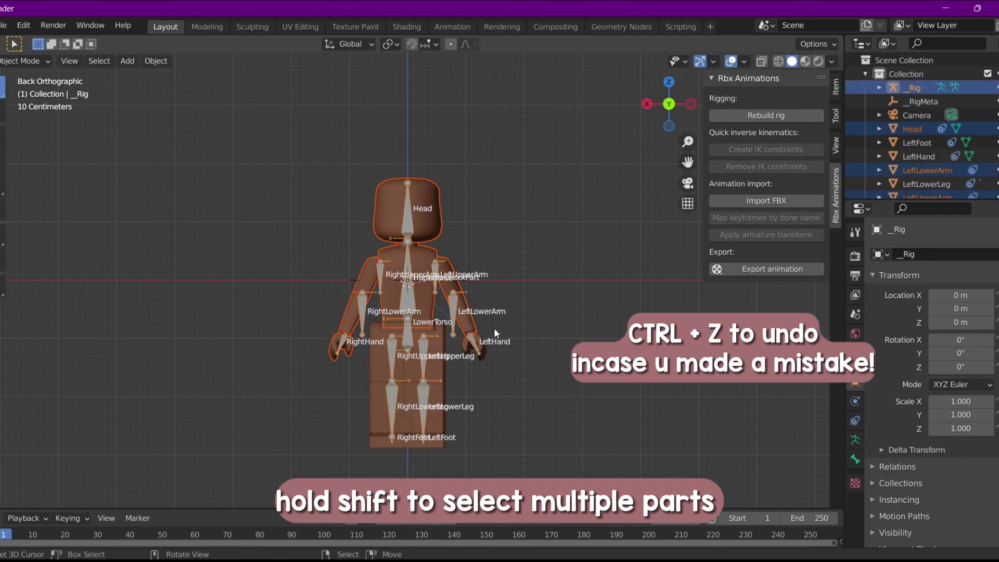
pyautogui.click(479, 327)
pyautogui.keyDown('shift'); pyautogui.click(458, 297); pyautogui.keyUp('shift')
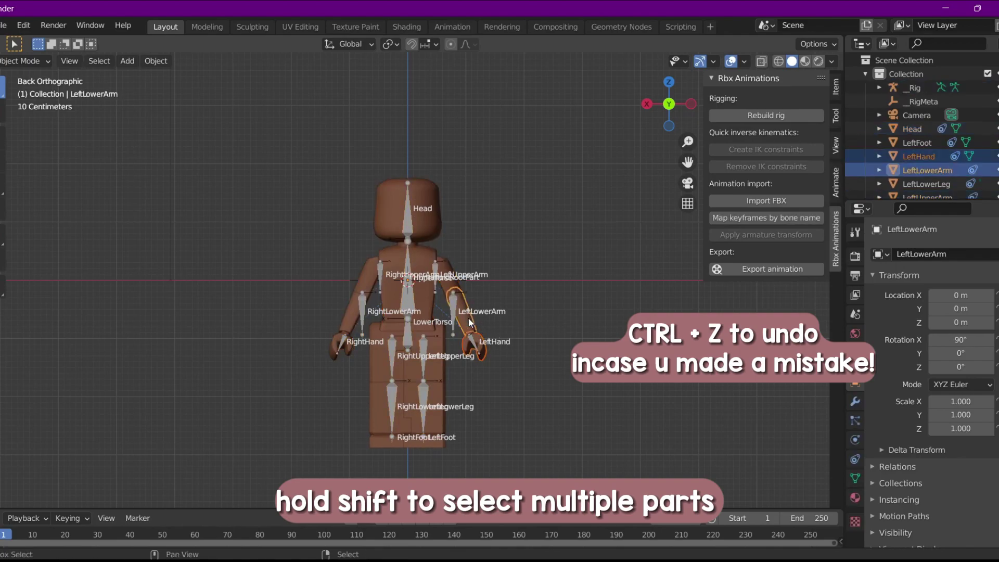
pyautogui.keyDown('shift'); pyautogui.click(443, 264); pyautogui.keyUp('shift')
pyautogui.click(454, 261)
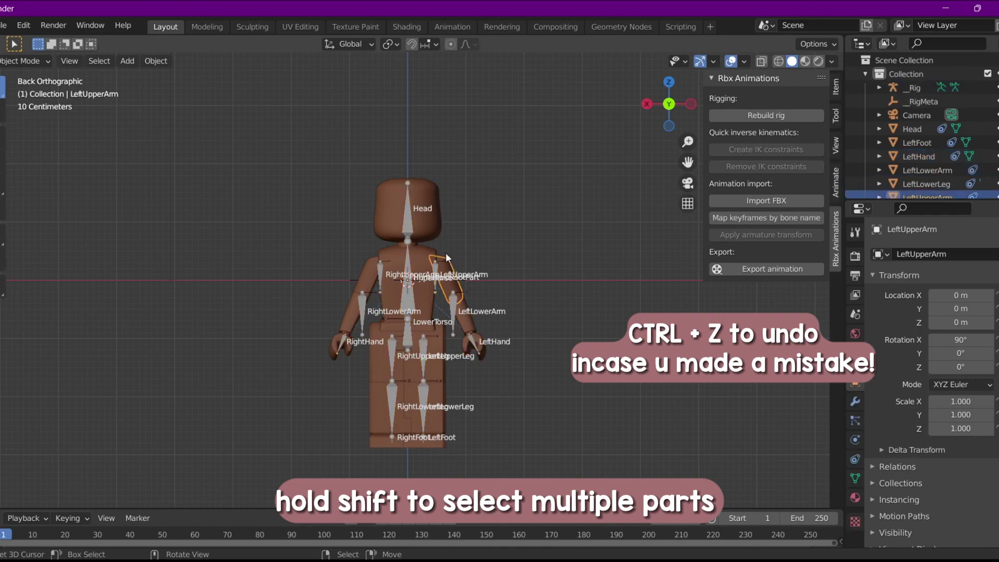
pyautogui.keyDown('shift'); pyautogui.click(420, 215); pyautogui.keyUp('shift')
pyautogui.keyDown('shift'); pyautogui.click(389, 246); pyautogui.keyUp('shift')
pyautogui.press('Delete')
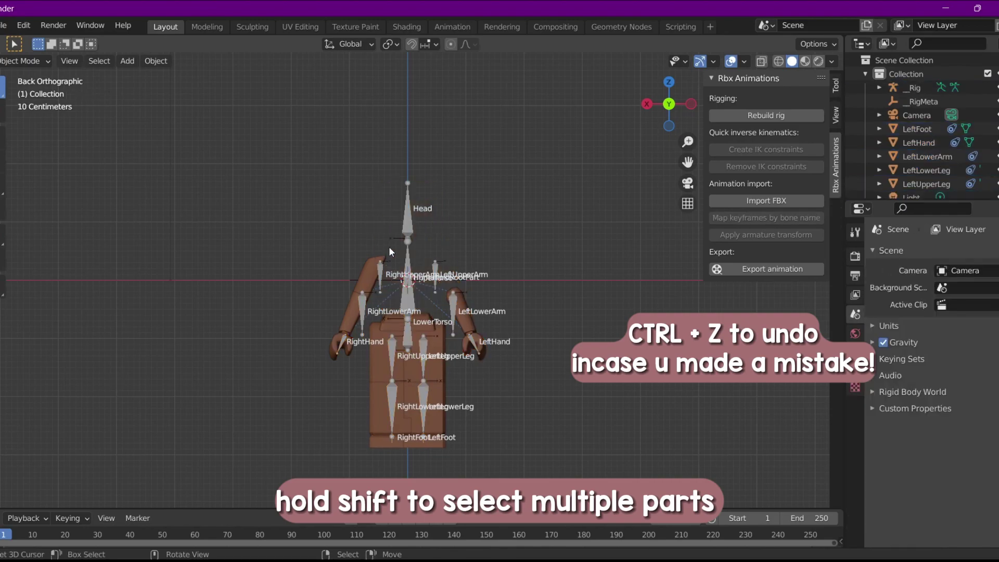
# Step: Delete the ten right-arm, LowerTorso and leg/foot meshes
pyautogui.click(361, 267)
pyautogui.keyDown('shift'); pyautogui.click(343, 316); pyautogui.keyUp('shift')
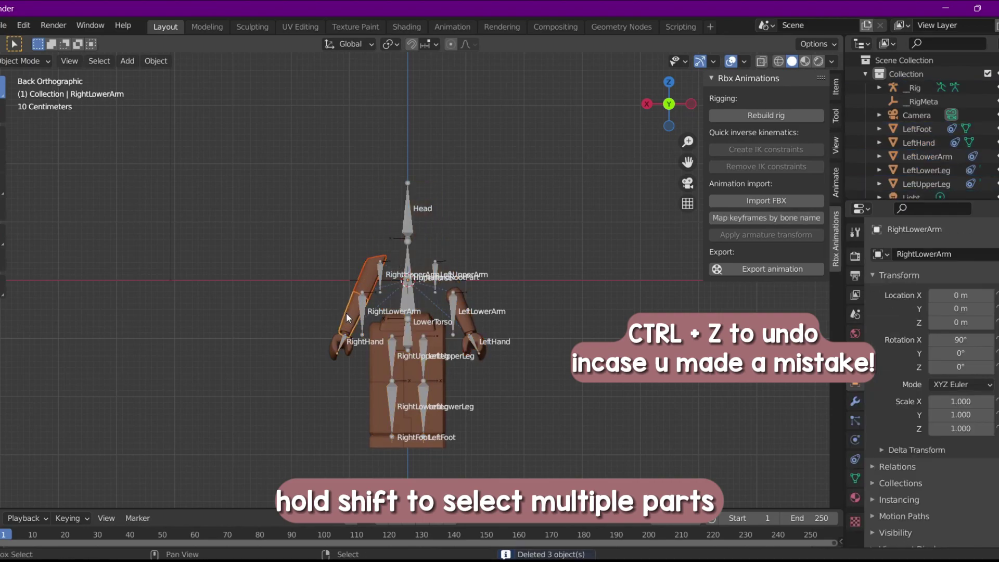
pyautogui.keyDown('shift'); pyautogui.click(338, 348); pyautogui.keyUp('shift')
pyautogui.keyDown('shift'); pyautogui.click(379, 332); pyautogui.keyUp('shift')
pyautogui.keyDown('shift'); pyautogui.click(372, 367); pyautogui.keyUp('shift')
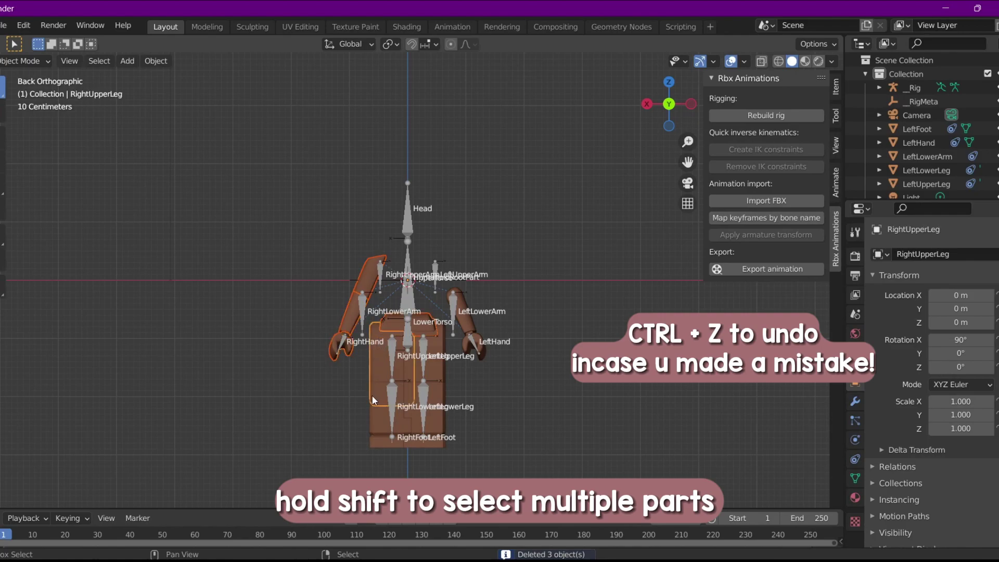
pyautogui.keyDown('shift'); pyautogui.click(373, 411); pyautogui.keyUp('shift')
pyautogui.keyDown('shift'); pyautogui.click(391, 441); pyautogui.keyUp('shift')
pyautogui.keyDown('shift'); pyautogui.click(444, 442); pyautogui.keyUp('shift')
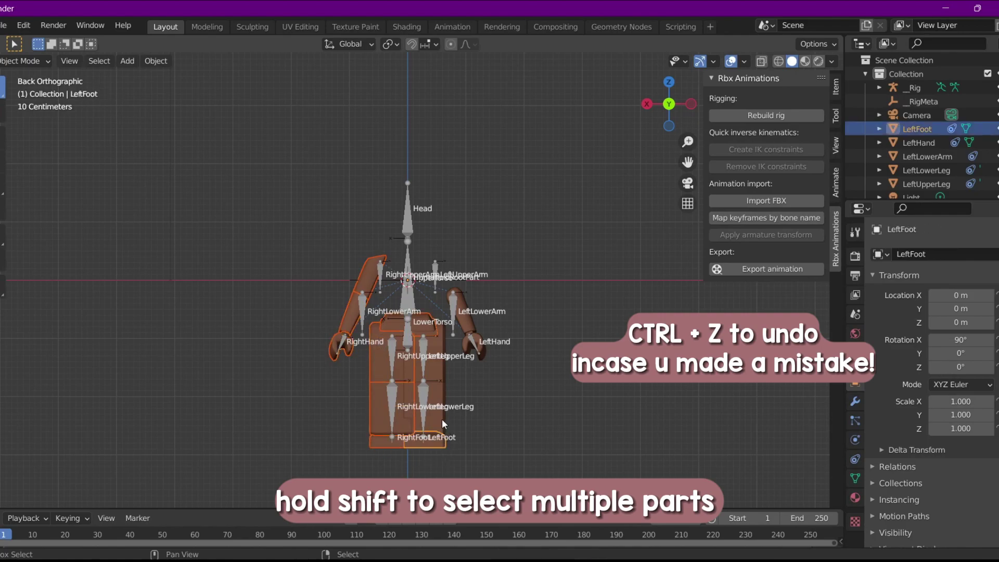
pyautogui.keyDown('shift'); pyautogui.click(442, 416); pyautogui.keyUp('shift')
pyautogui.keyDown('shift'); pyautogui.click(439, 366); pyautogui.keyUp('shift')
pyautogui.press('Delete')
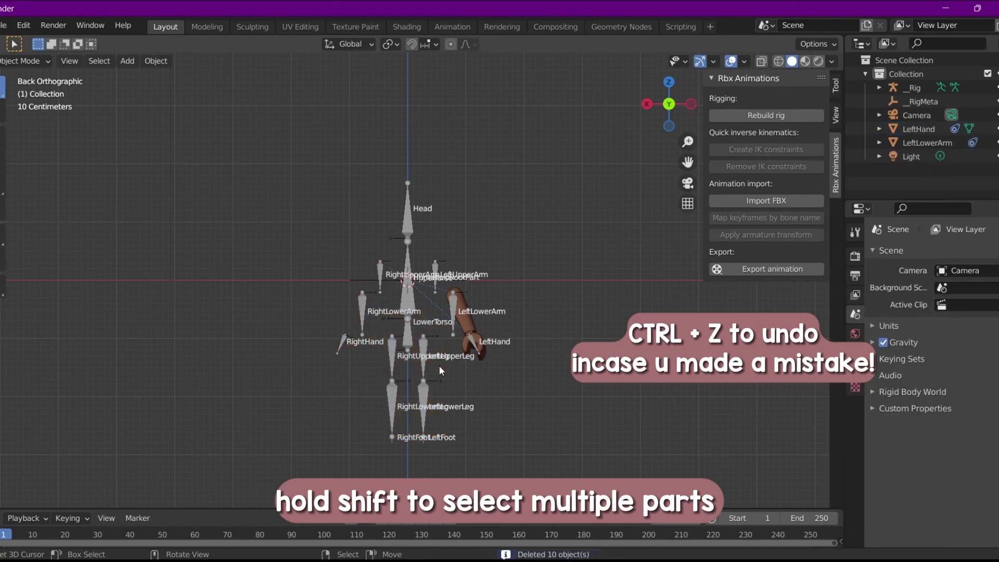
# Step: Delete the remaining LeftLowerArm and LeftHand meshes
pyautogui.click(473, 322)
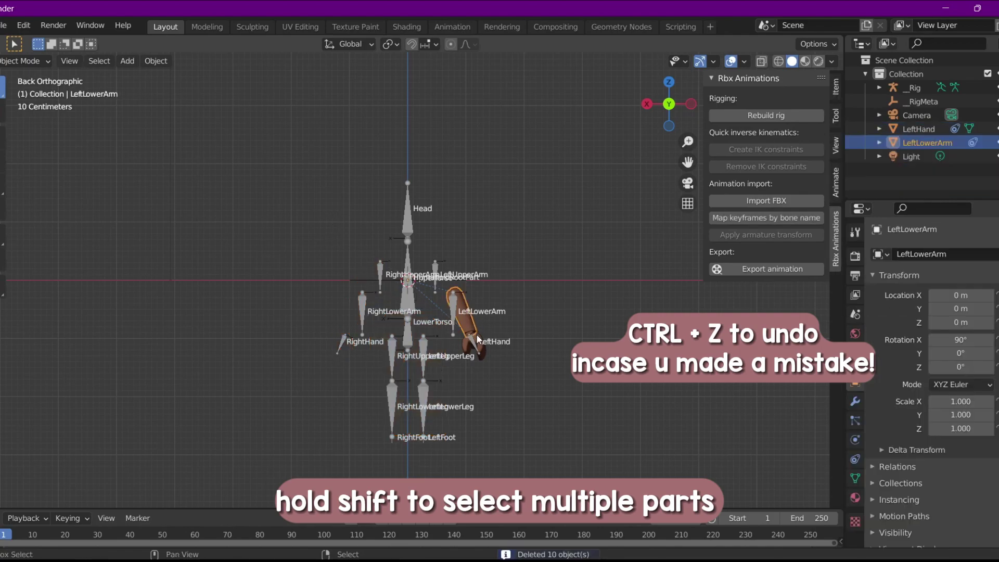
pyautogui.keyDown('shift'); pyautogui.click(480, 341); pyautogui.keyUp('shift')
pyautogui.press('Delete')
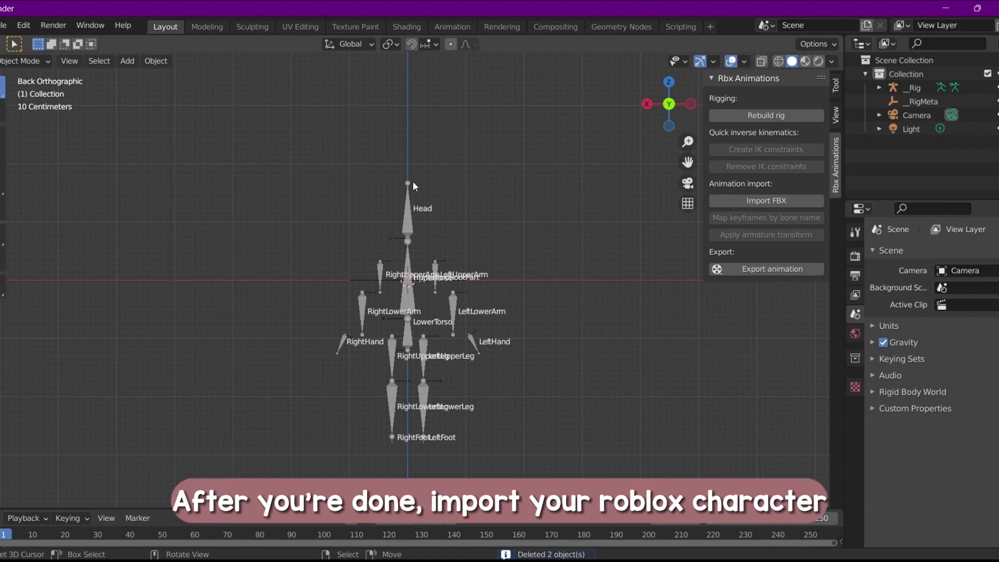
# Step: Pick the avatar OBJ in the Wavefront importer with Geometry set to Split by Group
pyautogui.click(4, 26)
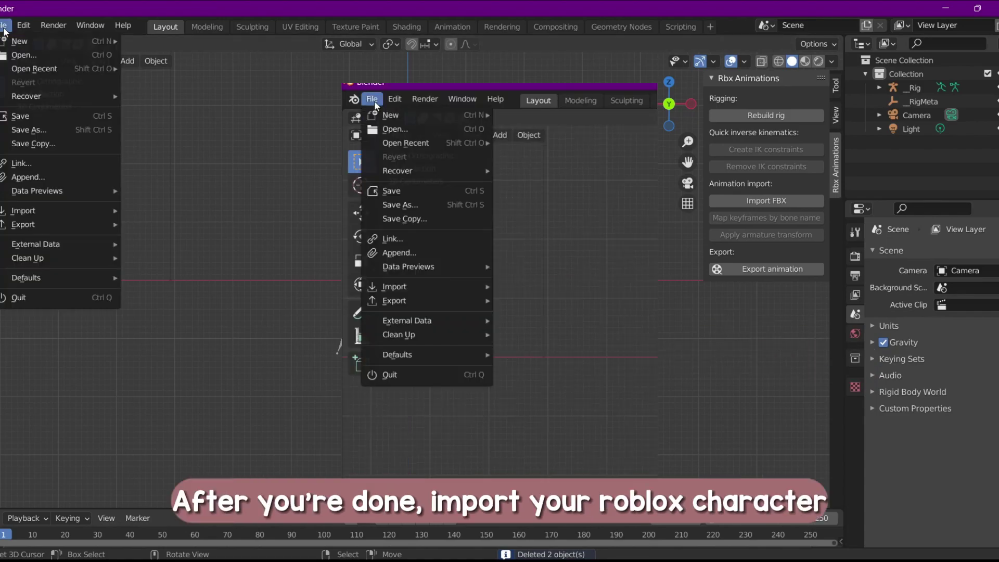
pyautogui.moveTo(31, 211)
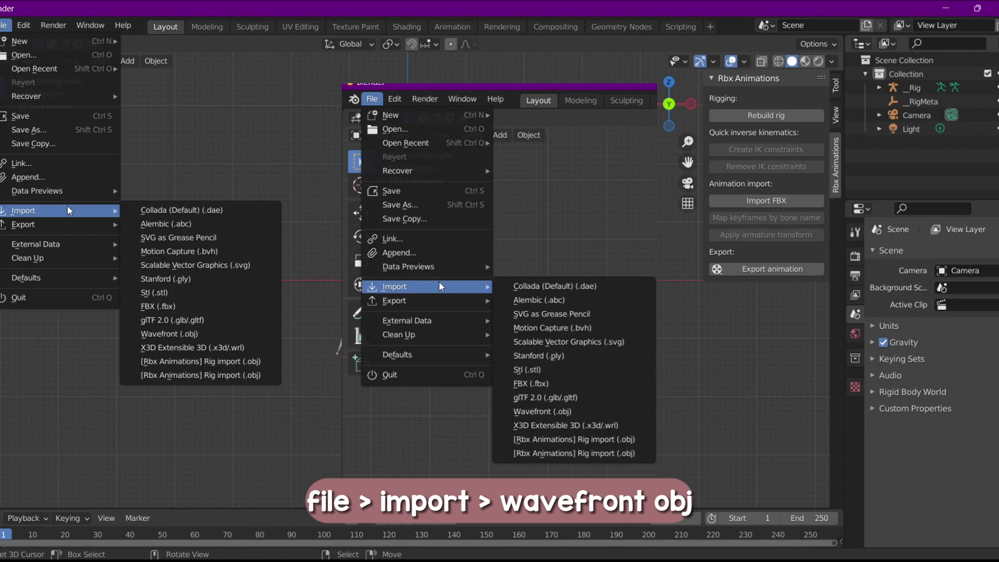
pyautogui.click(585, 411)
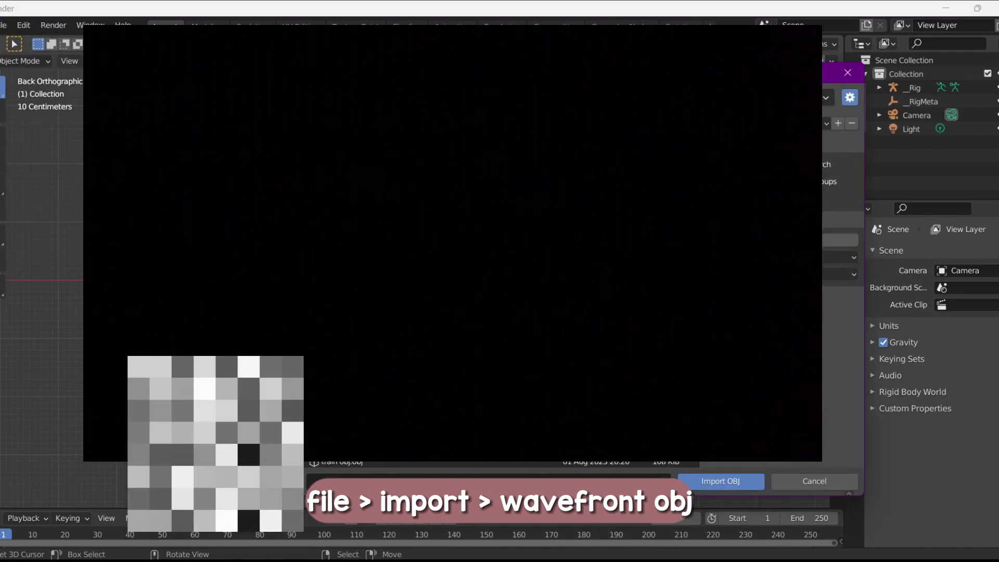
pyautogui.click(371, 167)
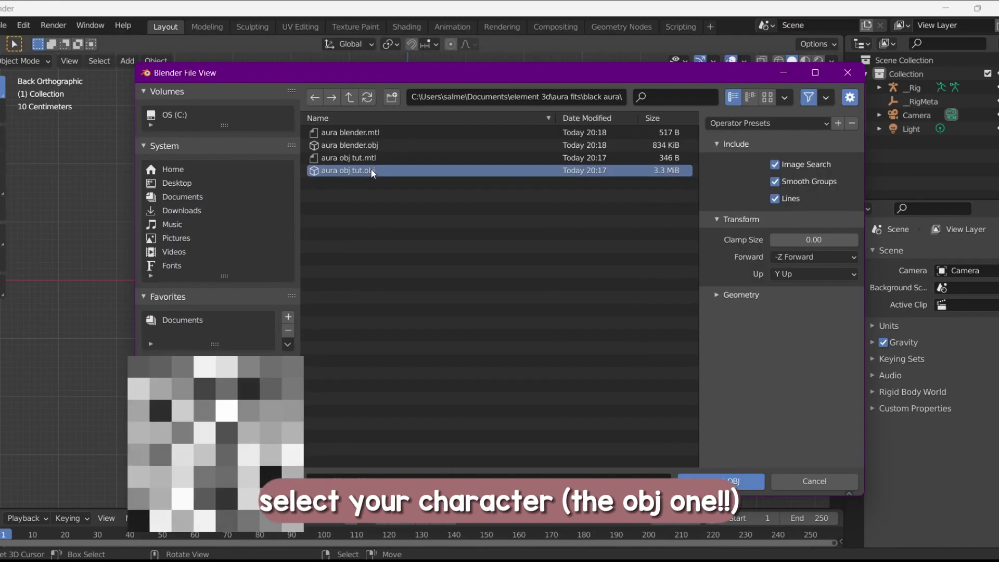
pyautogui.click(739, 296)
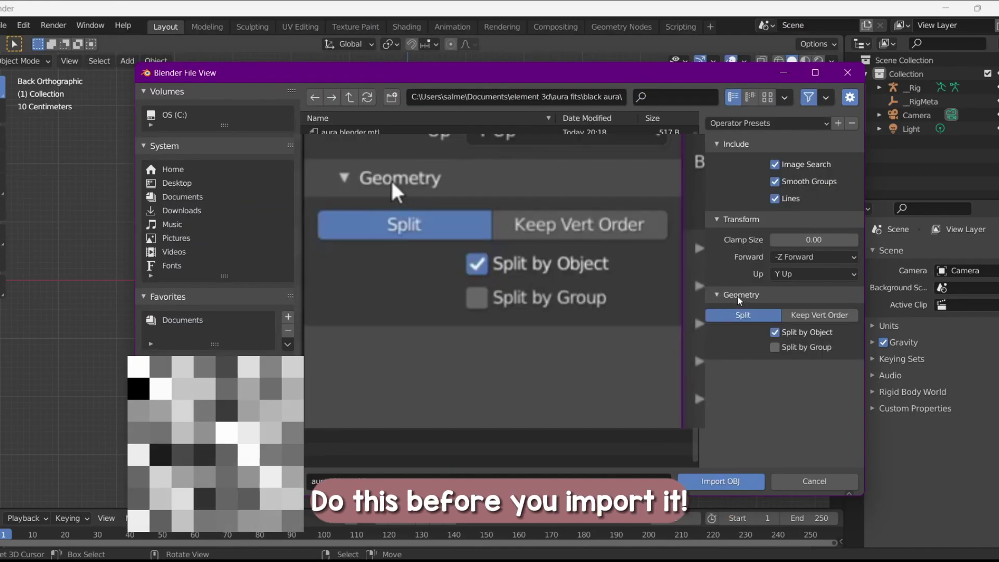
pyautogui.click(774, 348)
# Step: Import the avatar OBJ and delete its head mesh
pyautogui.click(711, 480)
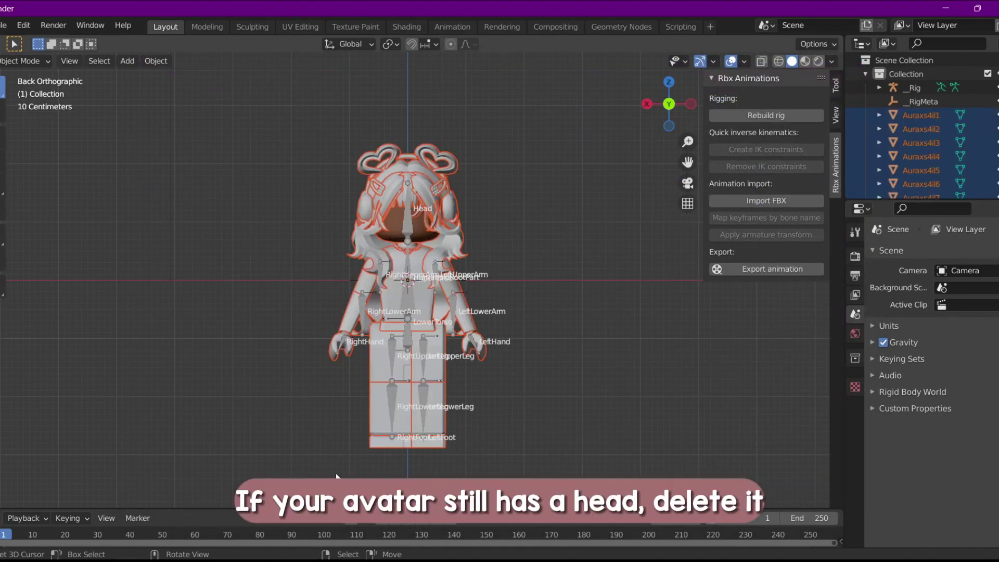
pyautogui.click(449, 235)
pyautogui.click(392, 220)
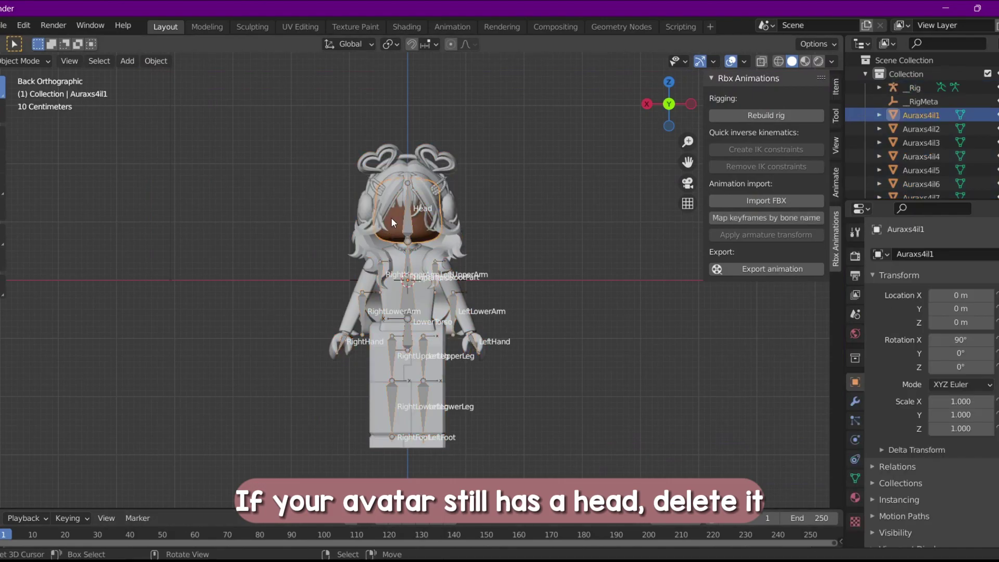
pyautogui.press('Delete')
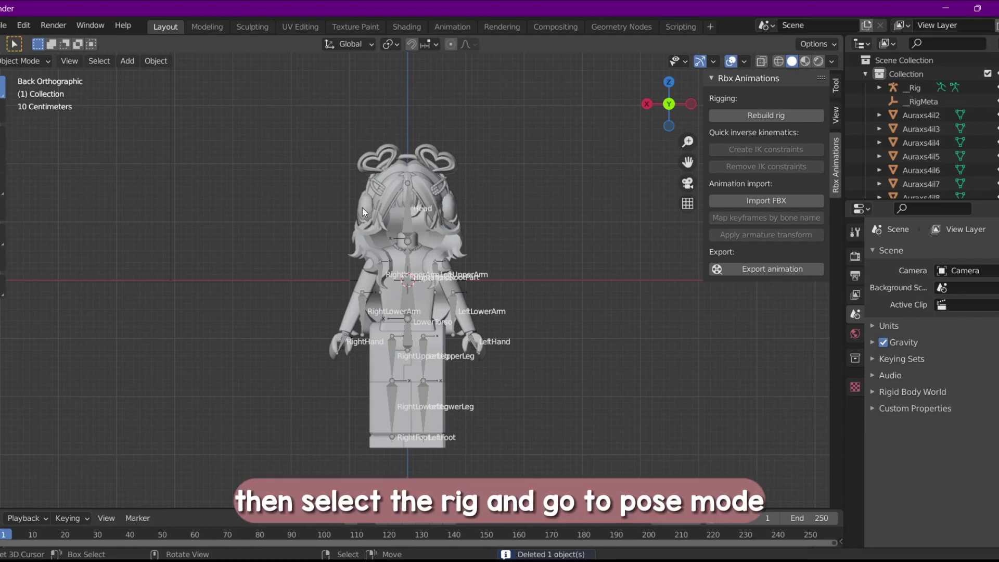
# Step: Put the _Rig armature into Pose Mode
pyautogui.click(407, 229)
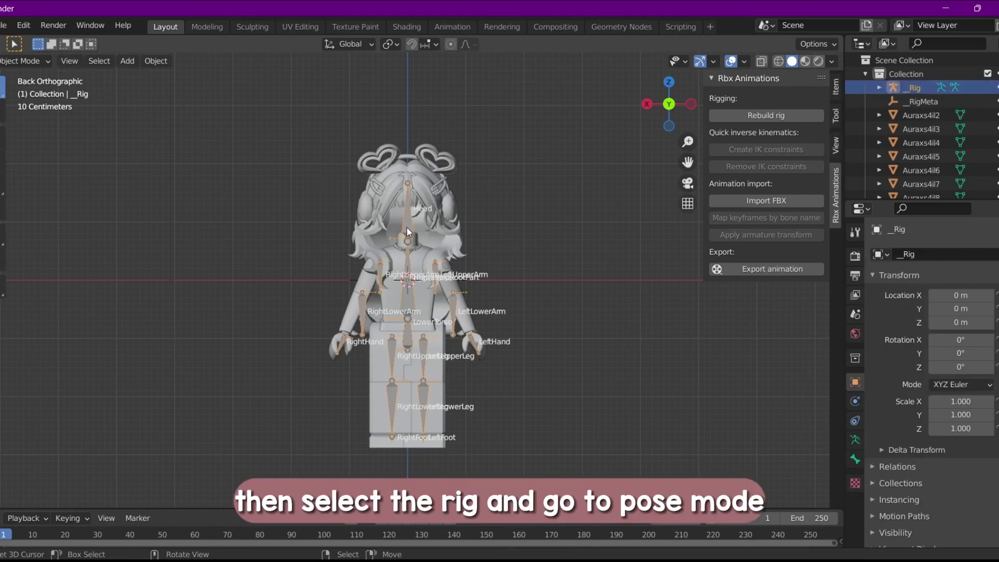
pyautogui.click(20, 61)
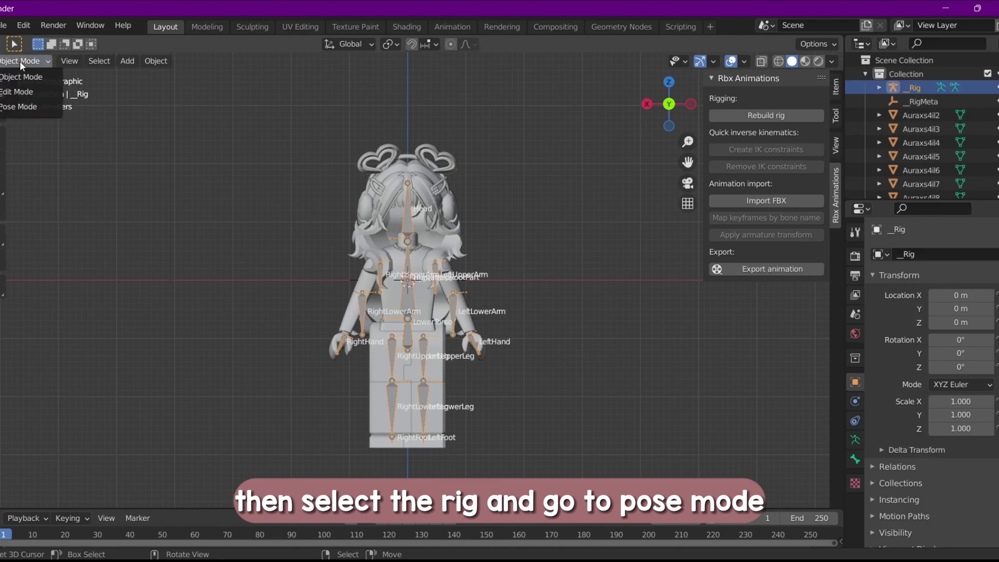
pyautogui.click(17, 108)
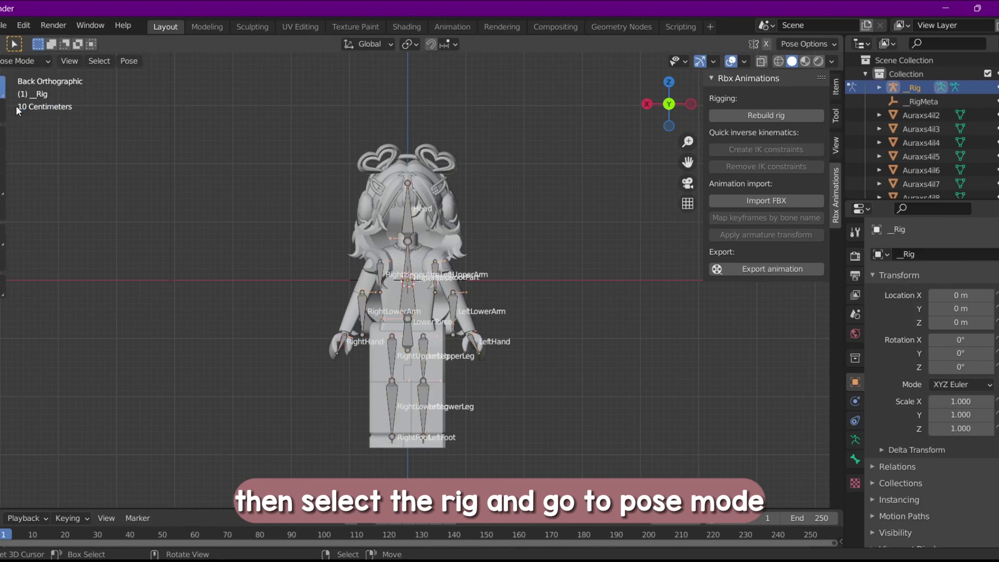
# Step: Parent mesh Auraxs4il2 to the LowerTorso bone
pyautogui.click(441, 263)
pyautogui.click(438, 223)
pyautogui.click(410, 235)
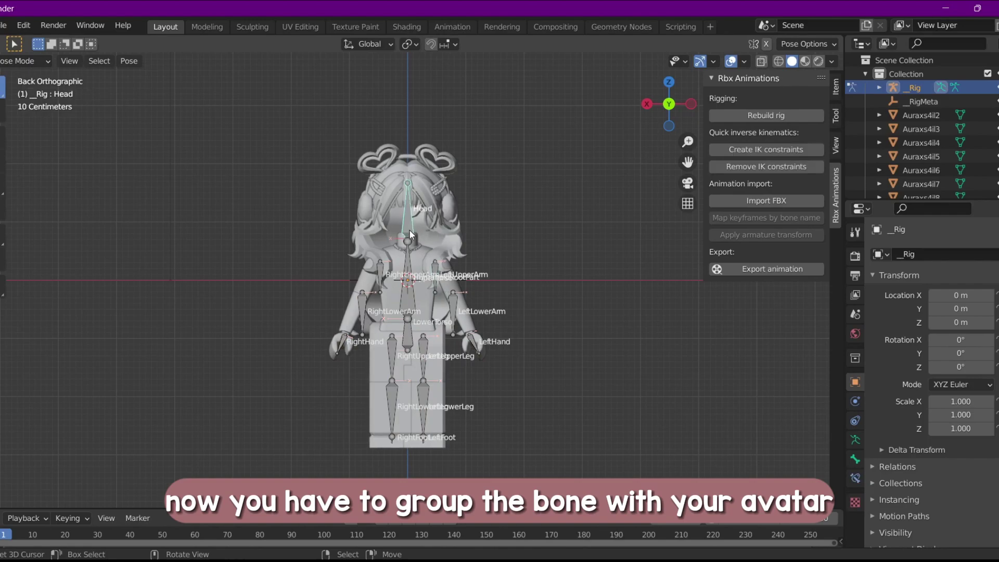
pyautogui.click(917, 117)
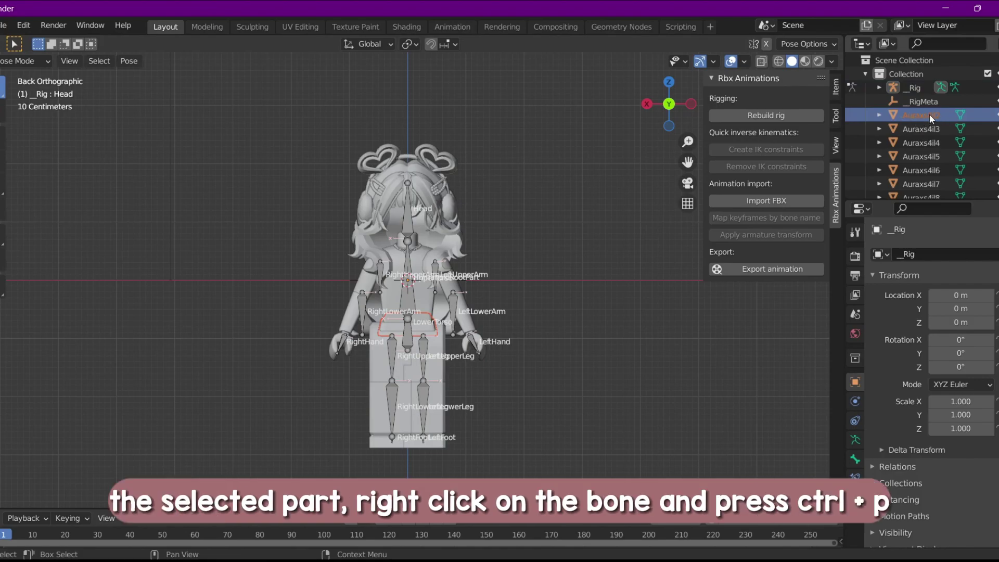
pyautogui.click(407, 338)
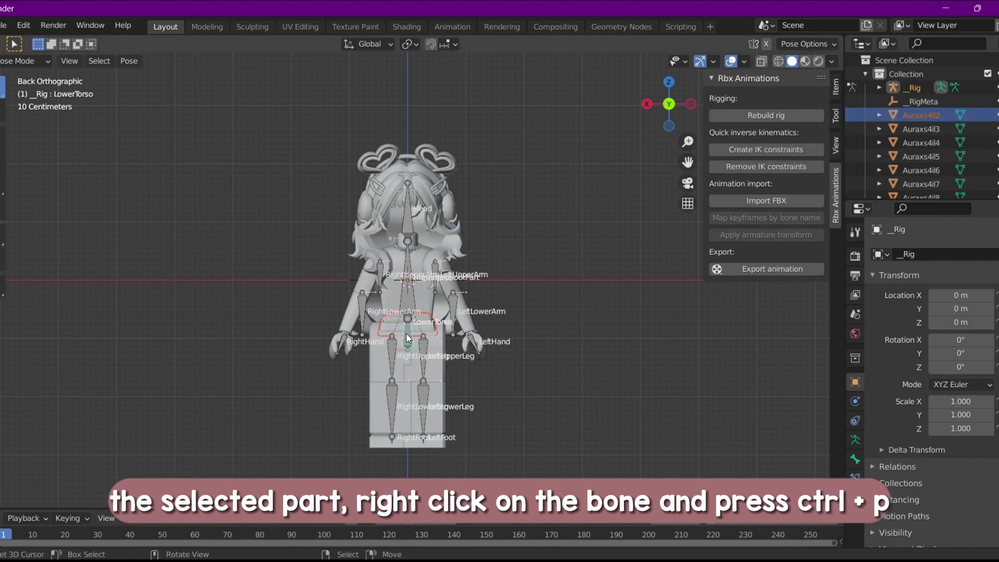
pyautogui.hotkey('ctrl', 'p')
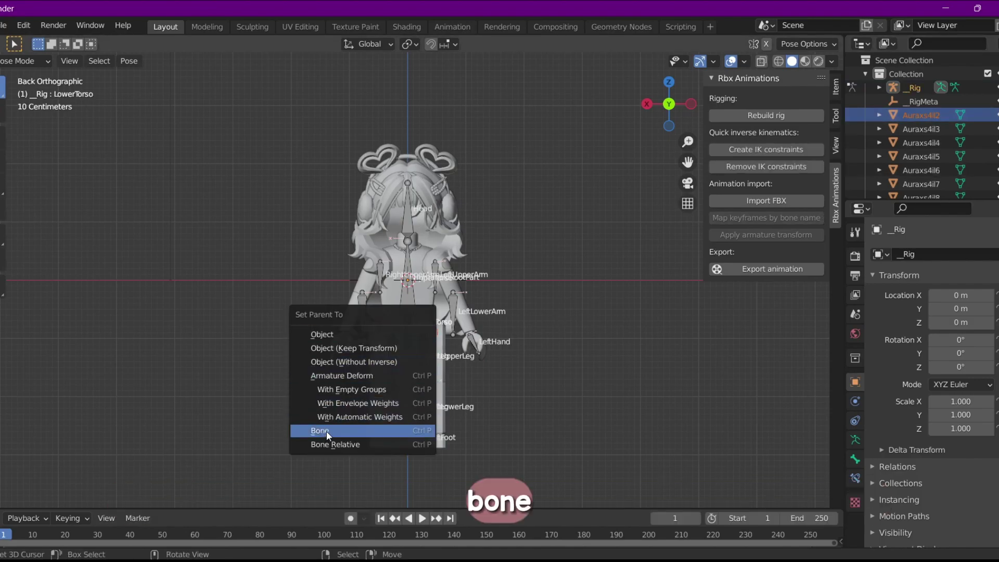
pyautogui.click(320, 430)
# Step: Parent the next three meshes to the RightUpperLeg, RightLowerLeg and RightFoot bones
pyautogui.click(915, 115)
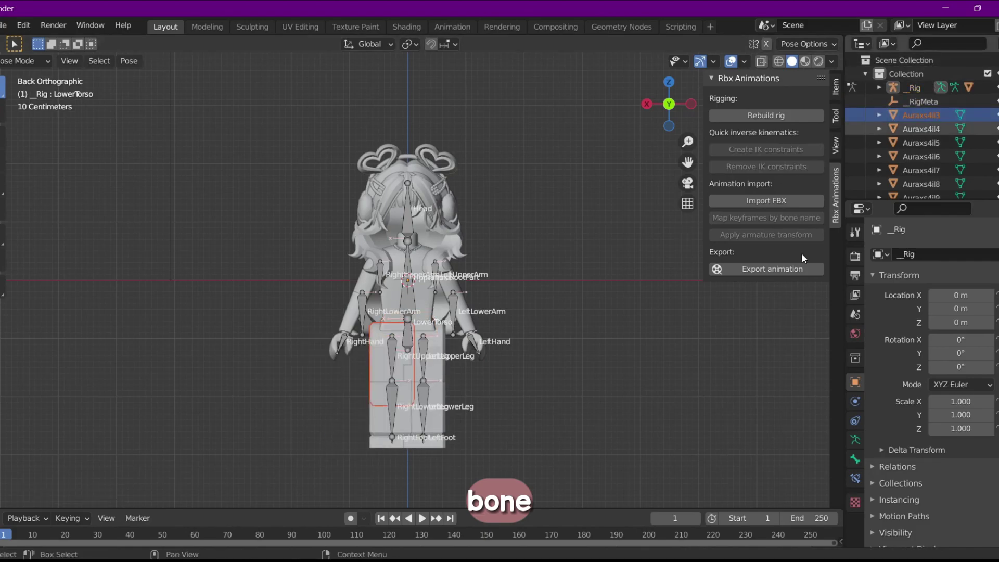
pyautogui.click(392, 349)
pyautogui.hotkey('ctrl', 'p')
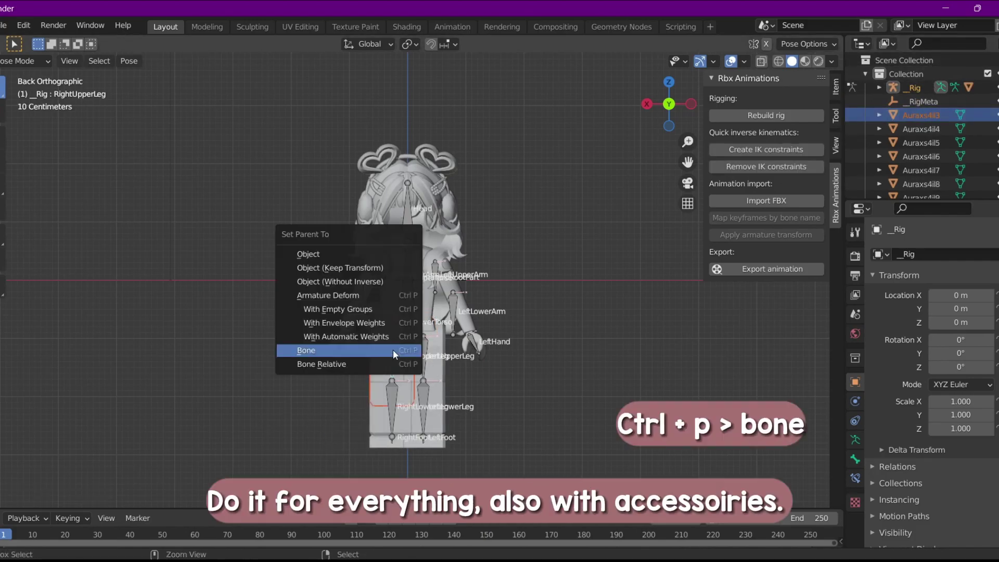
pyautogui.click(392, 349)
pyautogui.click(917, 116)
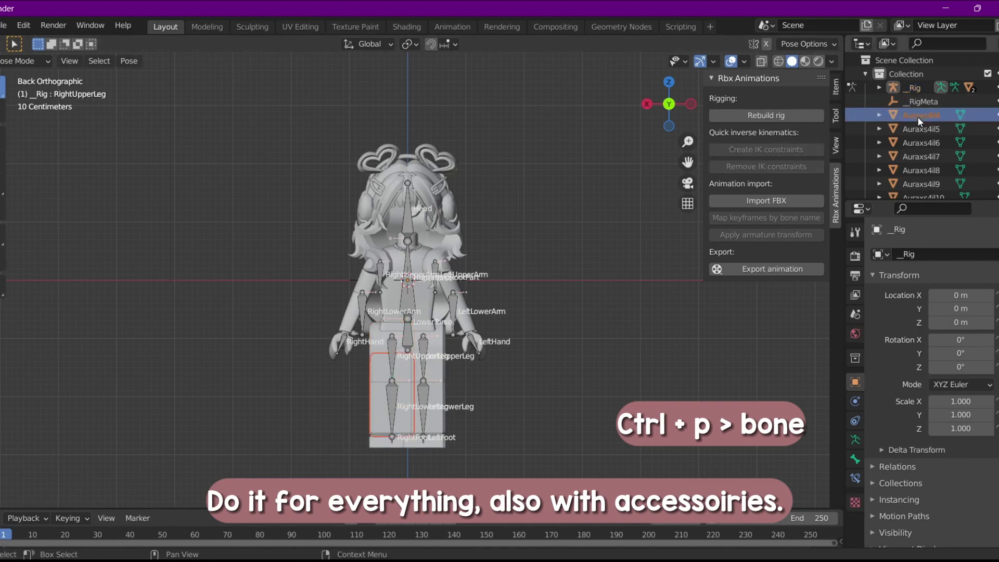
pyautogui.click(390, 400)
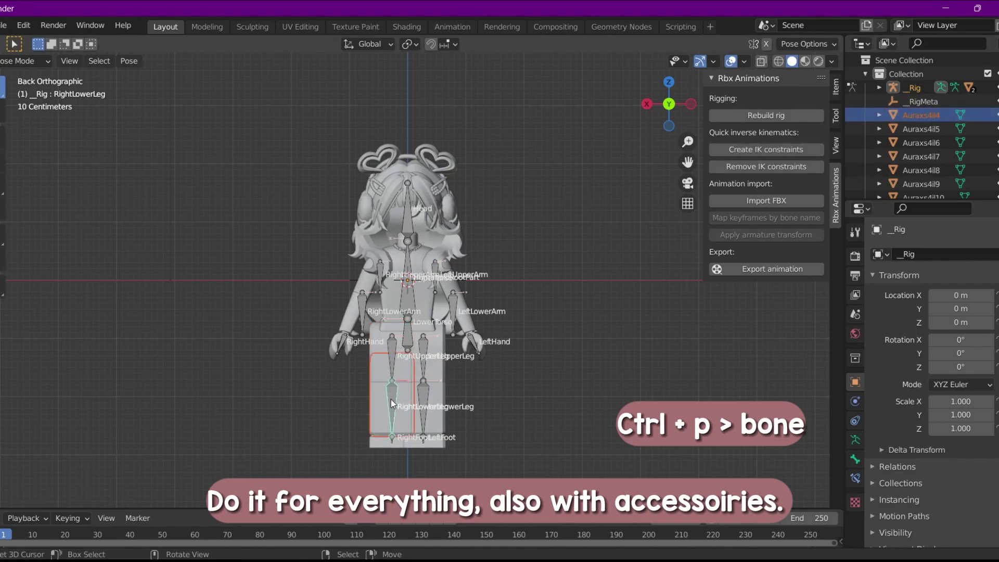
pyautogui.hotkey('ctrl', 'p')
pyautogui.click(390, 398)
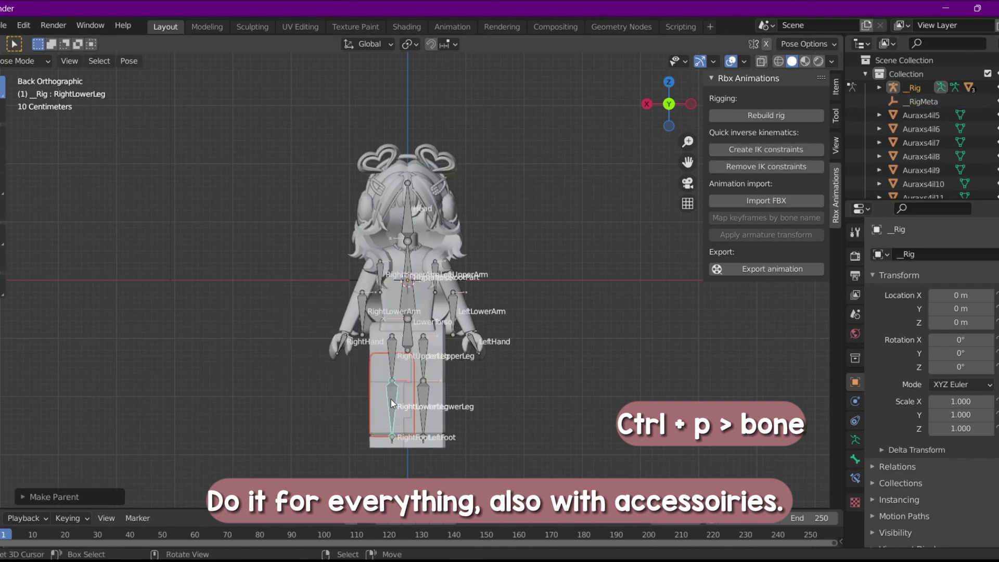
pyautogui.click(914, 116)
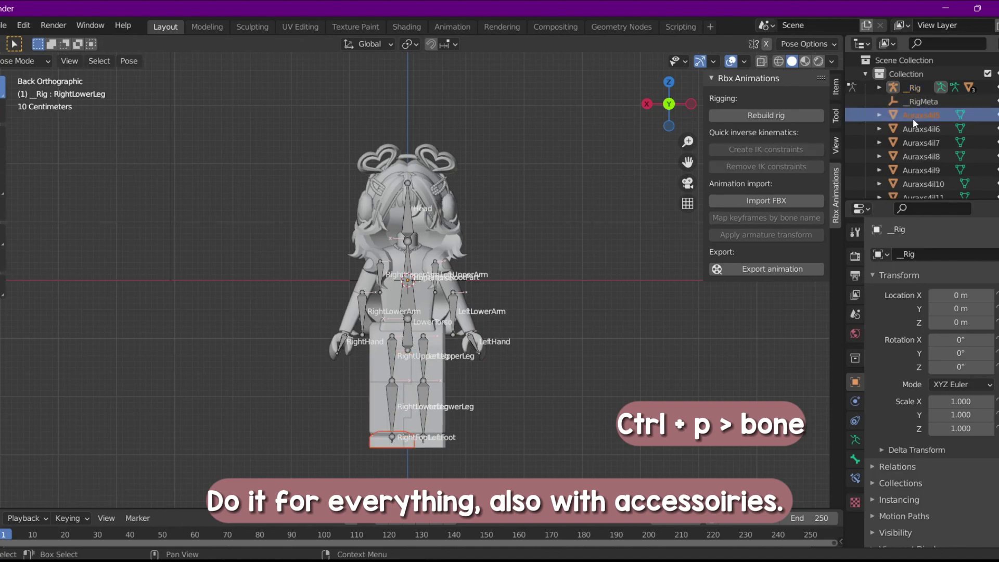
pyautogui.click(394, 441)
pyautogui.hotkey('ctrl', 'p')
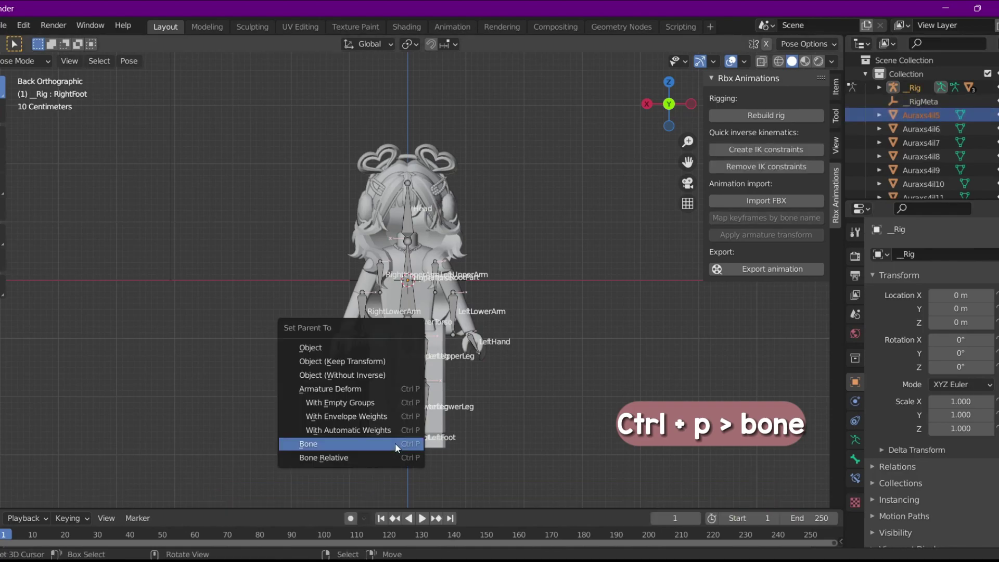
pyautogui.click(395, 443)
# Step: Parent the left leg meshes to the LeftUpperLeg, LeftLowerLeg and LeftFoot bones
pyautogui.click(919, 115)
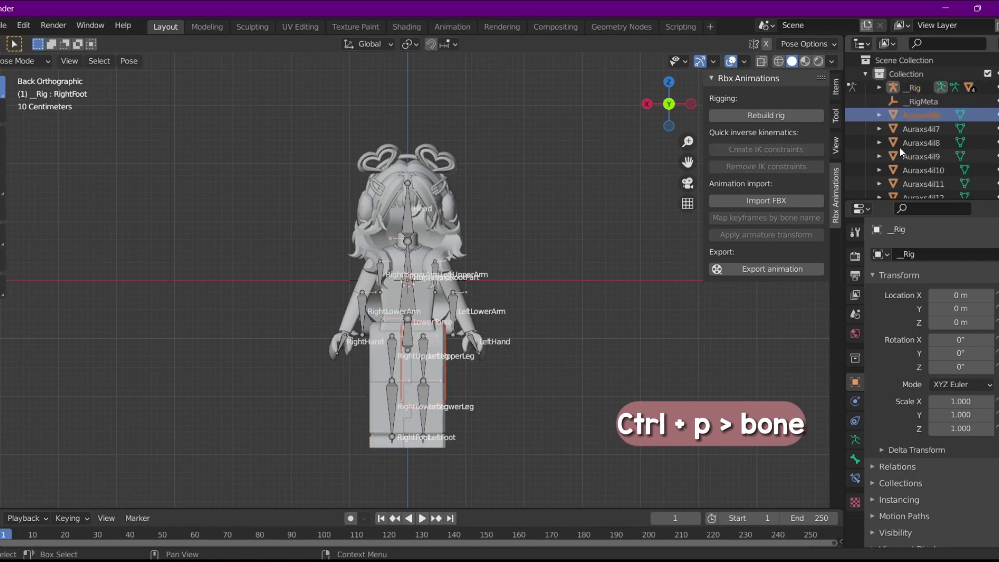
pyautogui.click(426, 342)
pyautogui.hotkey('ctrl', 'p')
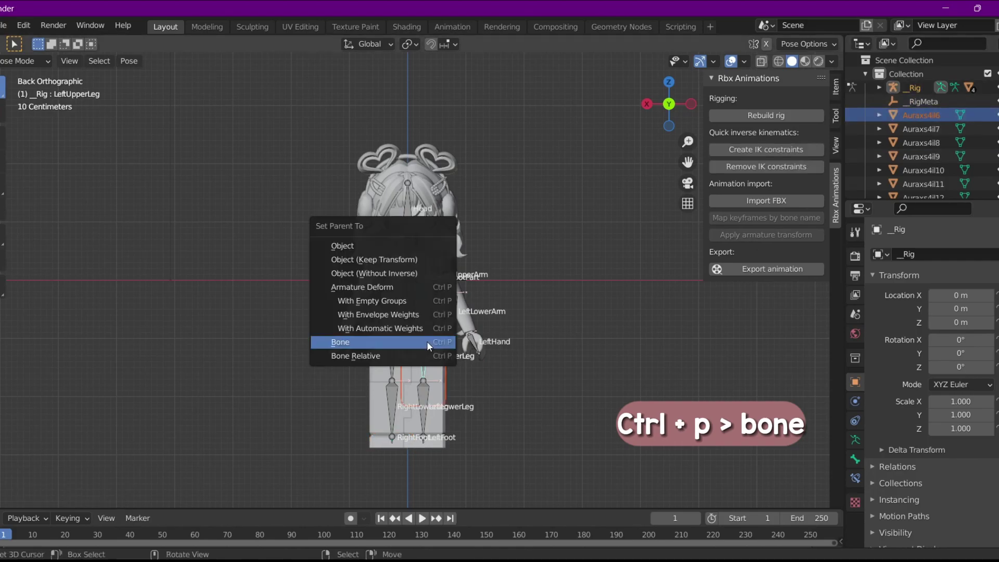
pyautogui.click(427, 341)
pyautogui.click(934, 117)
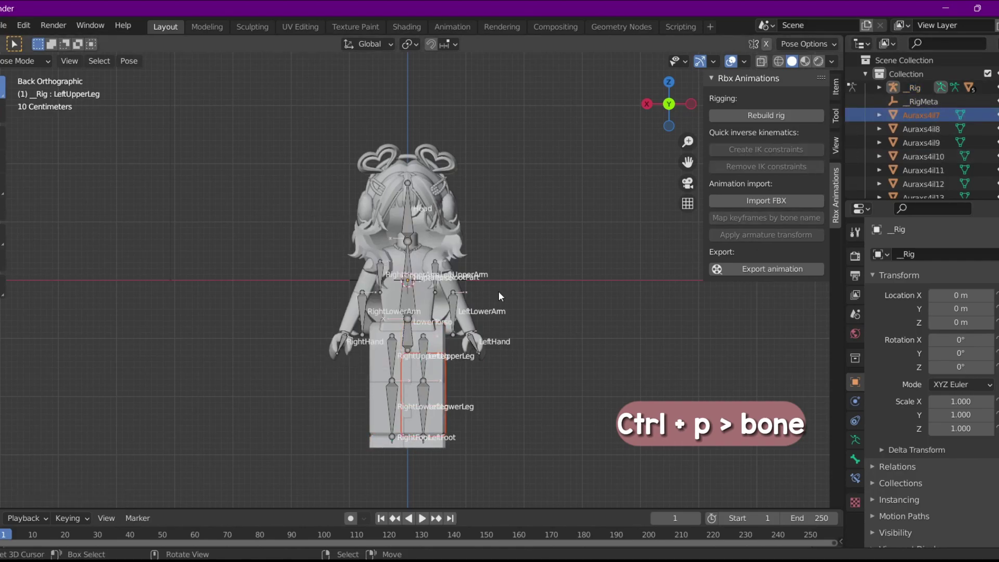
pyautogui.click(423, 400)
pyautogui.hotkey('ctrl', 'p')
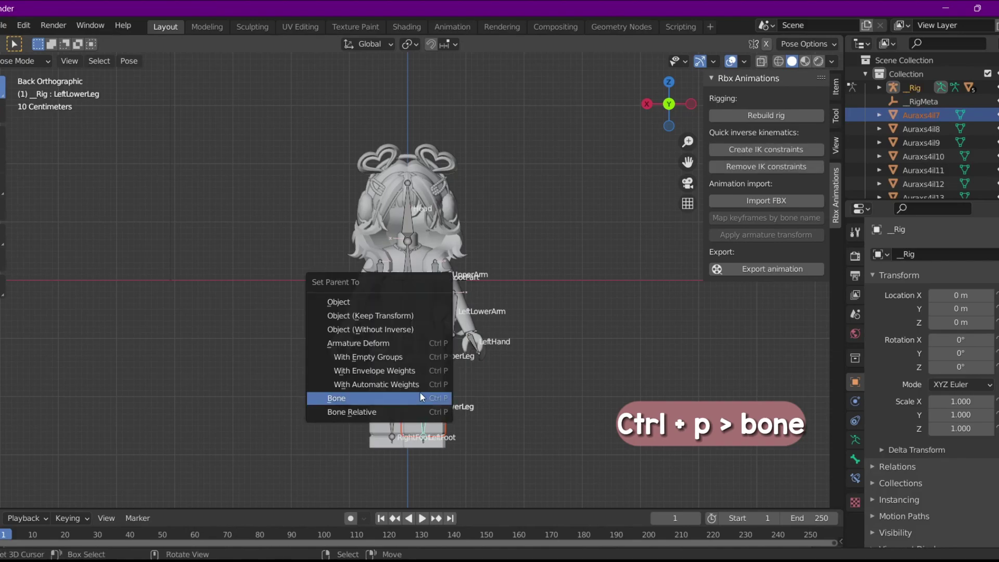
pyautogui.click(410, 399)
pyautogui.click(916, 115)
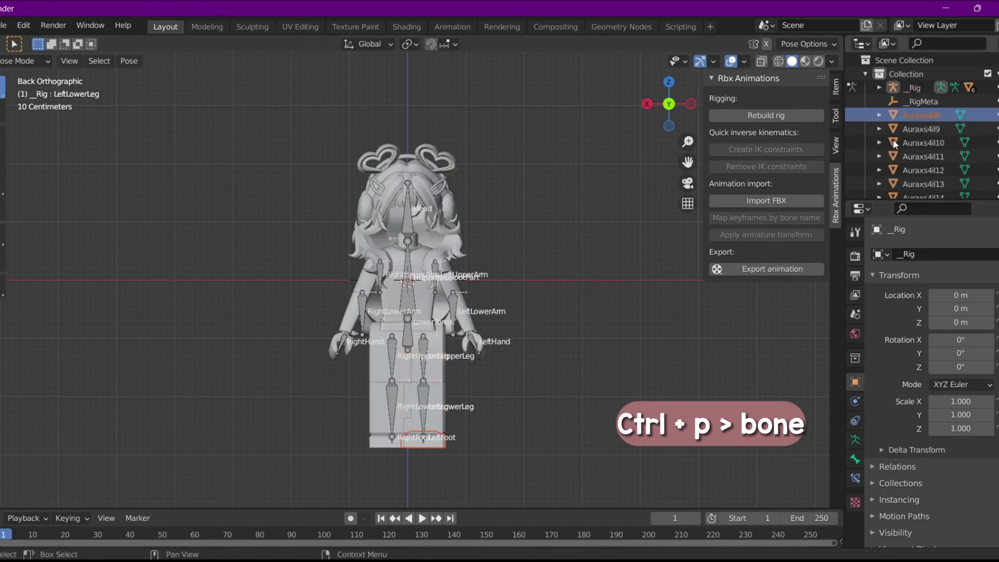
pyautogui.click(424, 442)
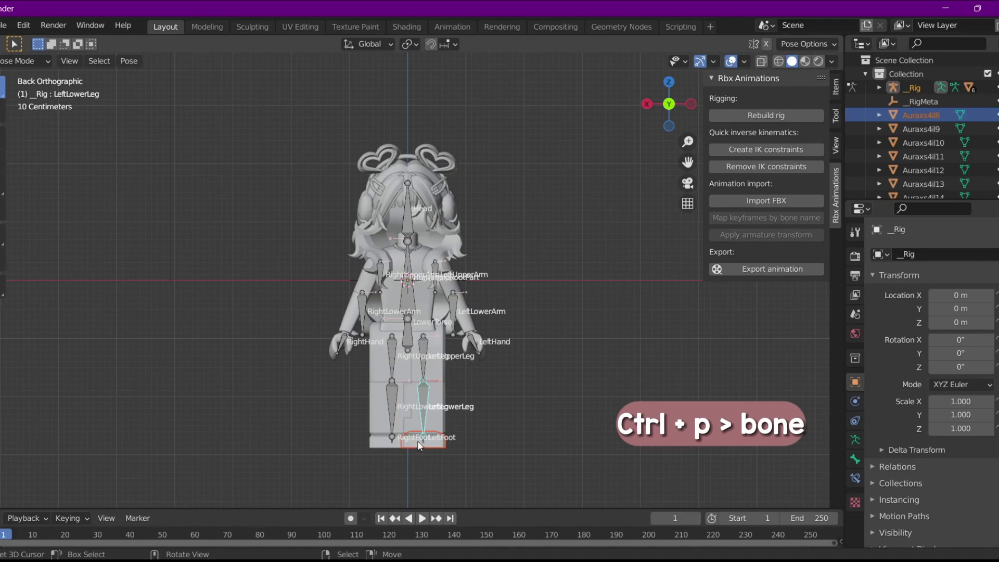
pyautogui.click(423, 443)
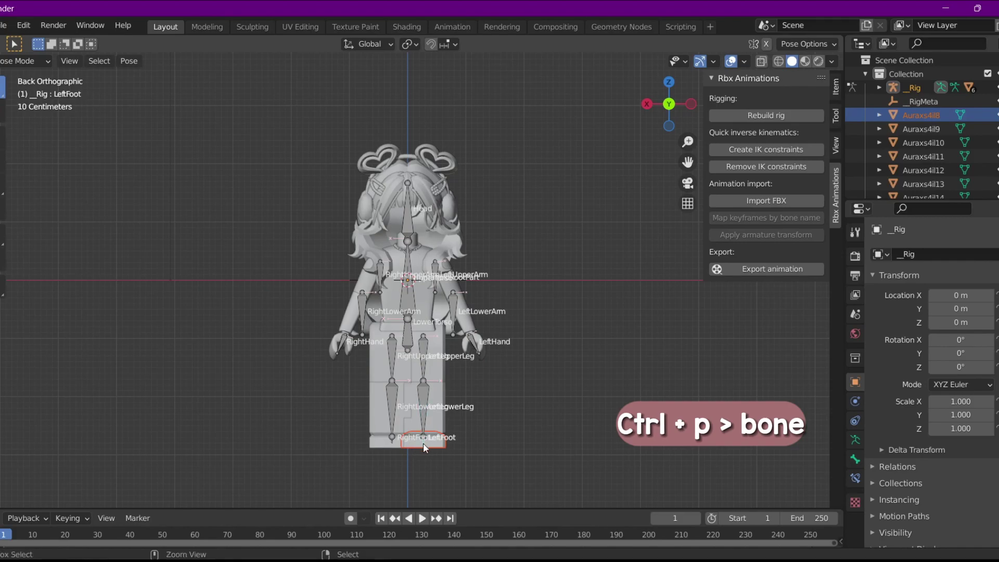
pyautogui.hotkey('ctrl', 'p')
pyautogui.click(420, 443)
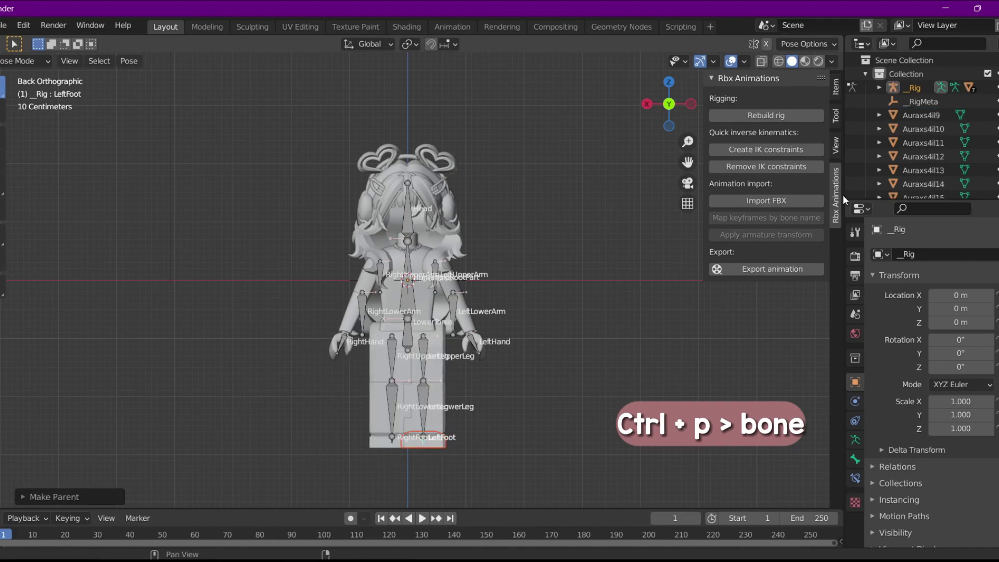
# Step: Parent the torso mesh piece to the UpperTorso bone
pyautogui.click(919, 115)
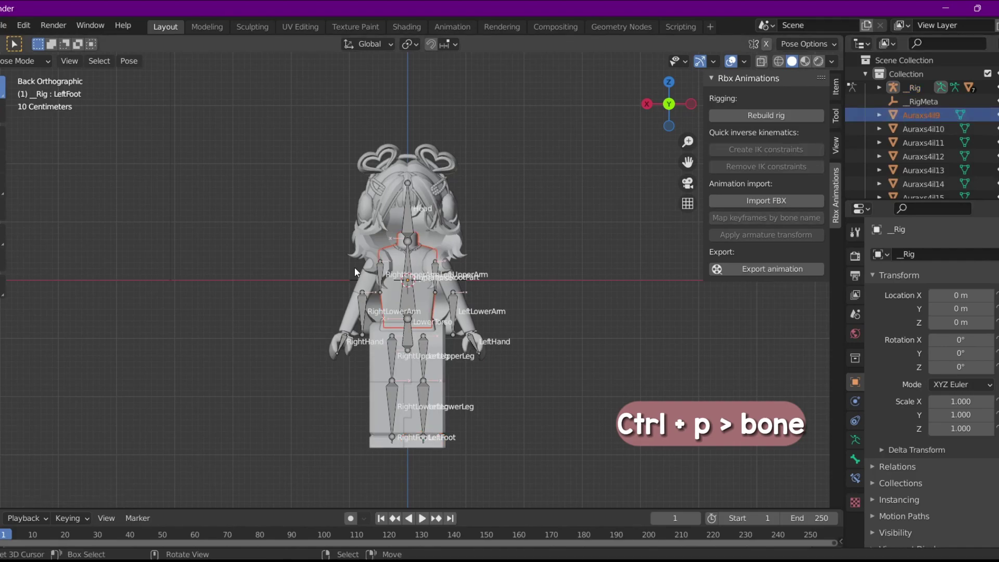
pyautogui.click(416, 298)
pyautogui.hotkey('ctrl', 'p')
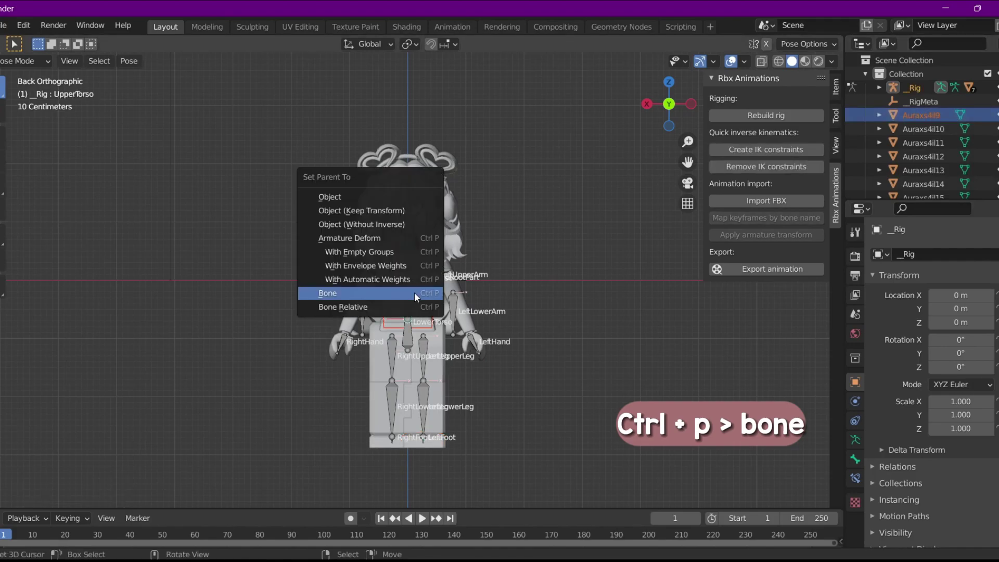
pyautogui.click(414, 291)
# Step: Parent the right arm pieces to the RightUpperArm, RightLowerArm and RightHand bones
pyautogui.click(914, 114)
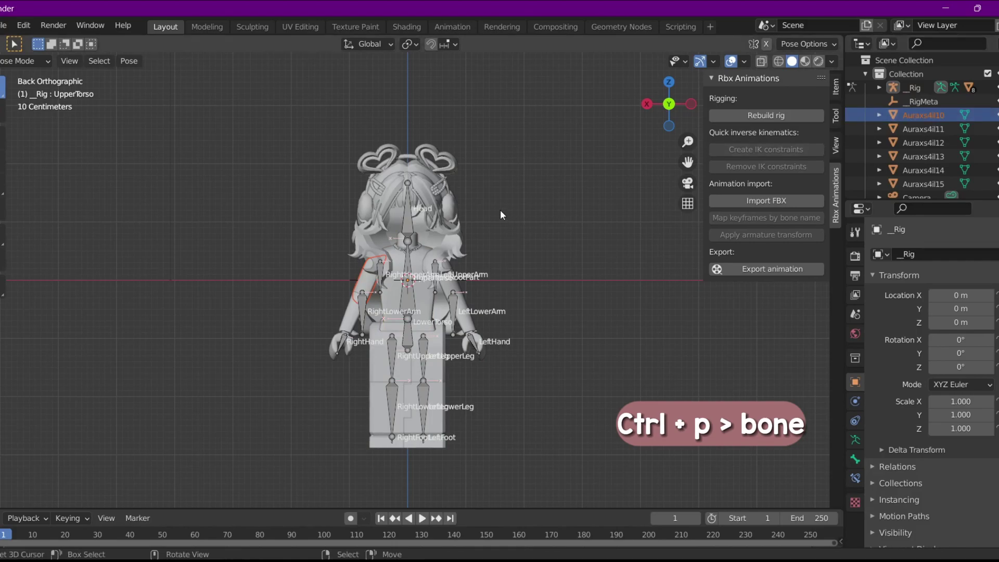
pyautogui.click(381, 271)
pyautogui.hotkey('ctrl', 'p')
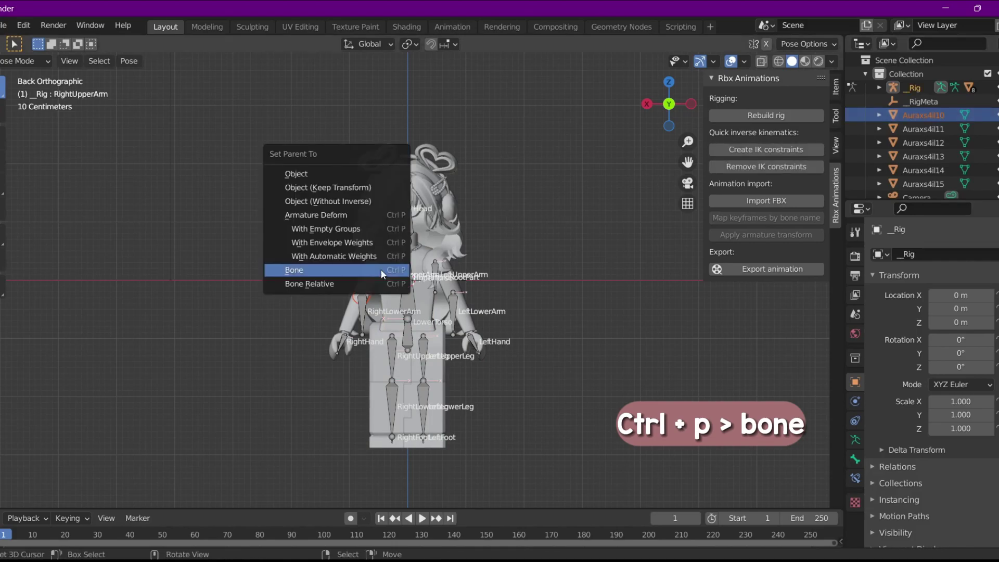
pyautogui.click(381, 270)
pyautogui.click(923, 115)
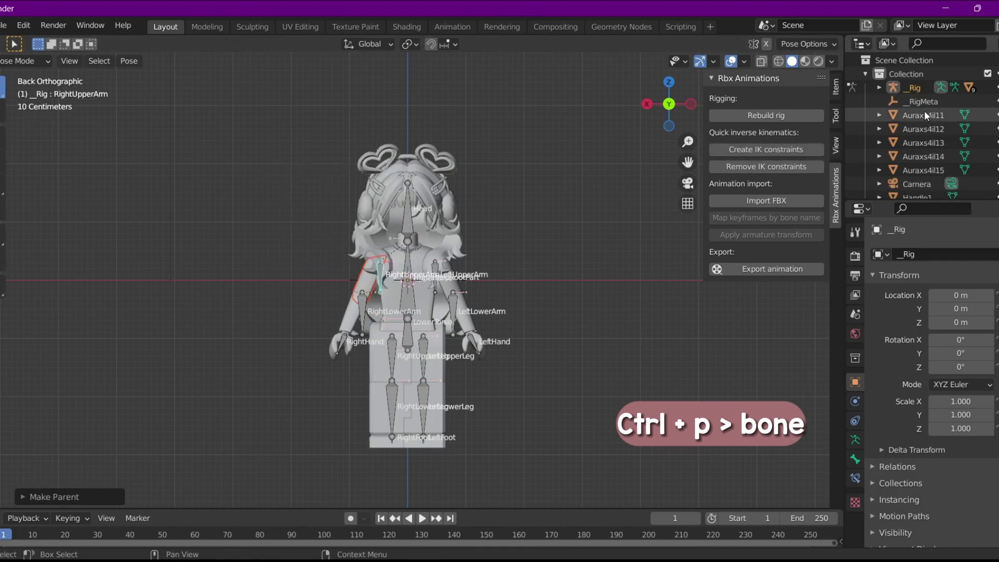
pyautogui.click(363, 301)
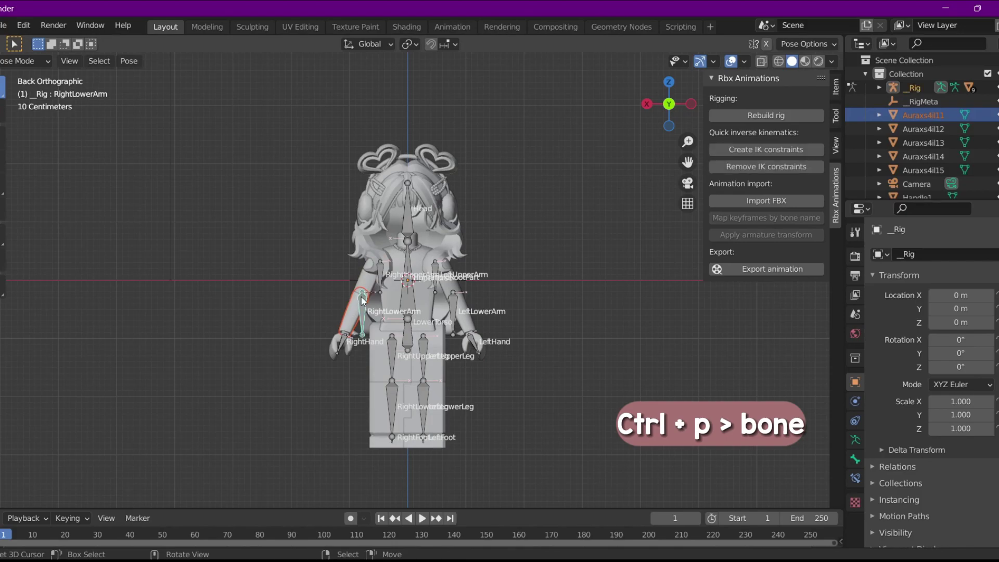
pyautogui.hotkey('ctrl', 'p')
pyautogui.click(361, 296)
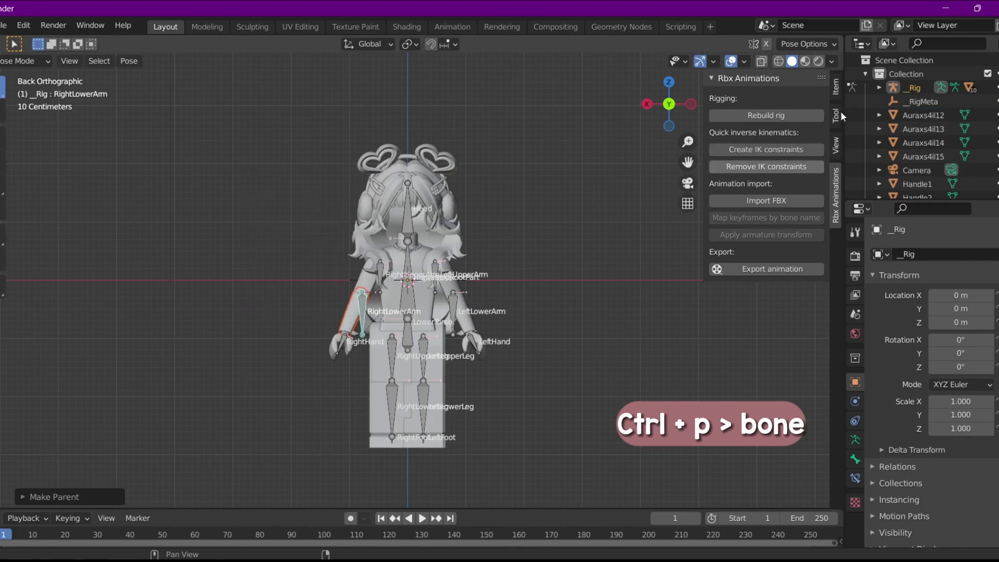
pyautogui.click(924, 114)
pyautogui.click(346, 345)
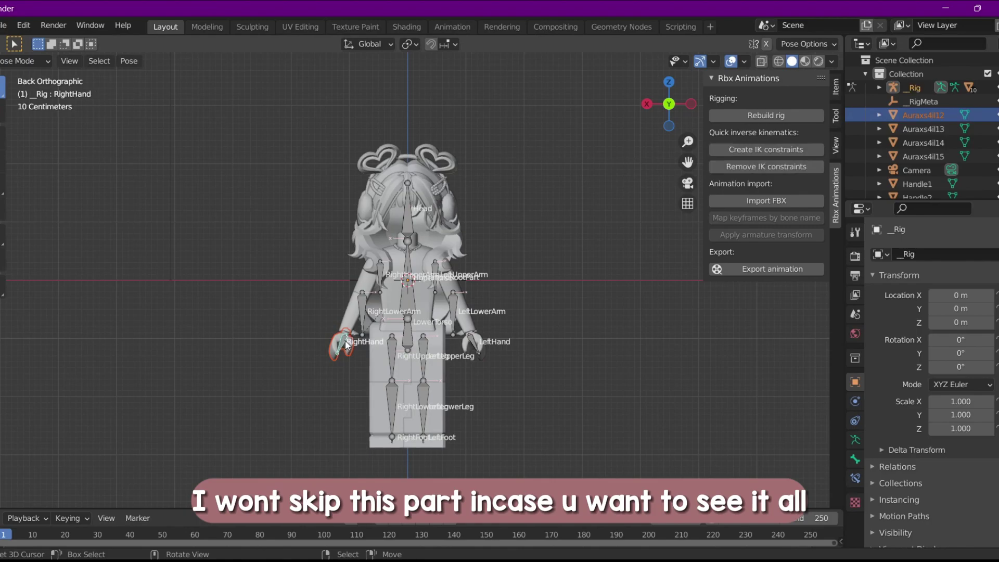
pyautogui.hotkey('ctrl', 'p')
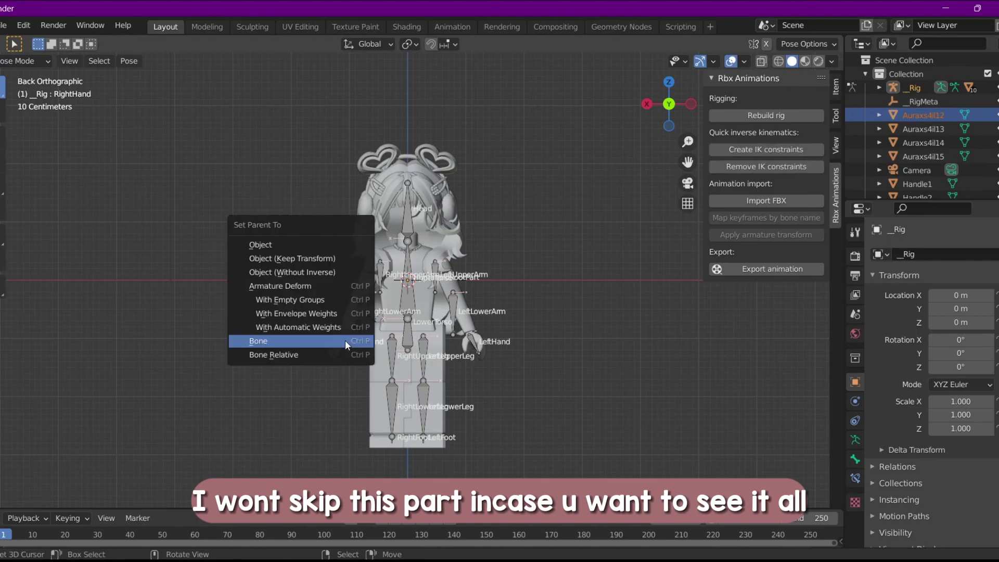
pyautogui.click(345, 340)
# Step: Parent the left arm pieces to the LeftUpperArm, LeftLowerArm and LeftHand bones
pyautogui.click(924, 115)
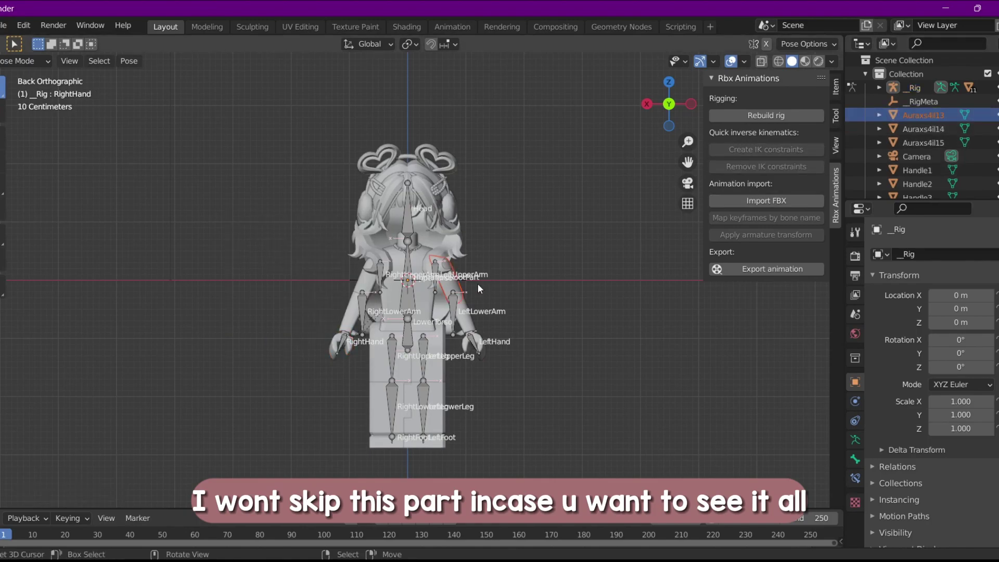
pyautogui.click(433, 276)
pyautogui.hotkey('ctrl', 'p')
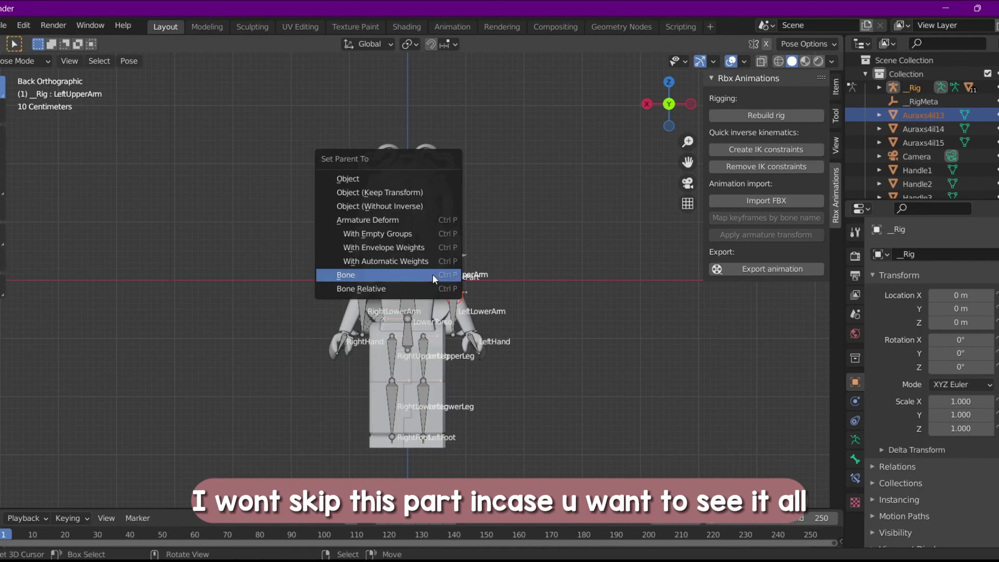
pyautogui.click(432, 274)
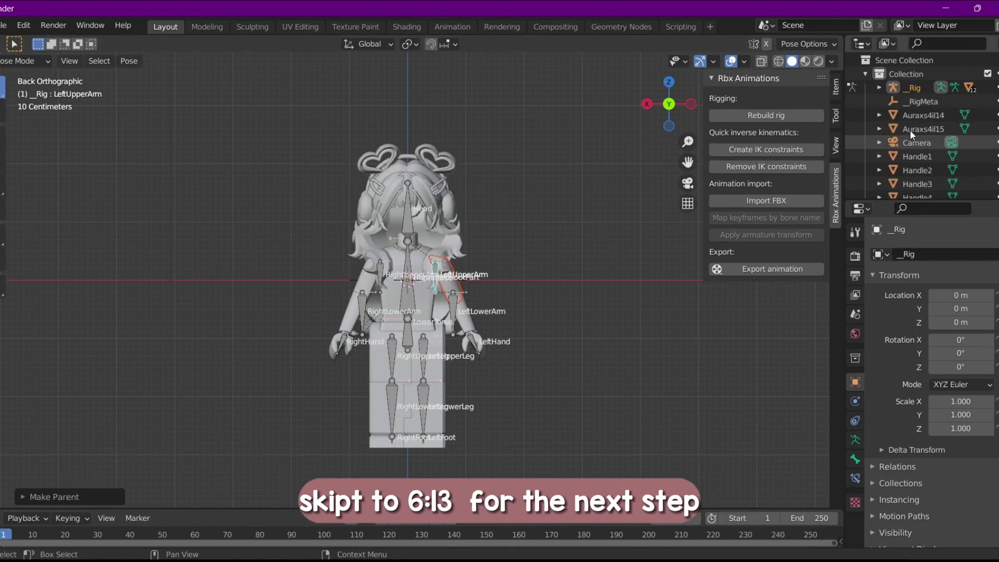
pyautogui.click(923, 114)
pyautogui.click(454, 302)
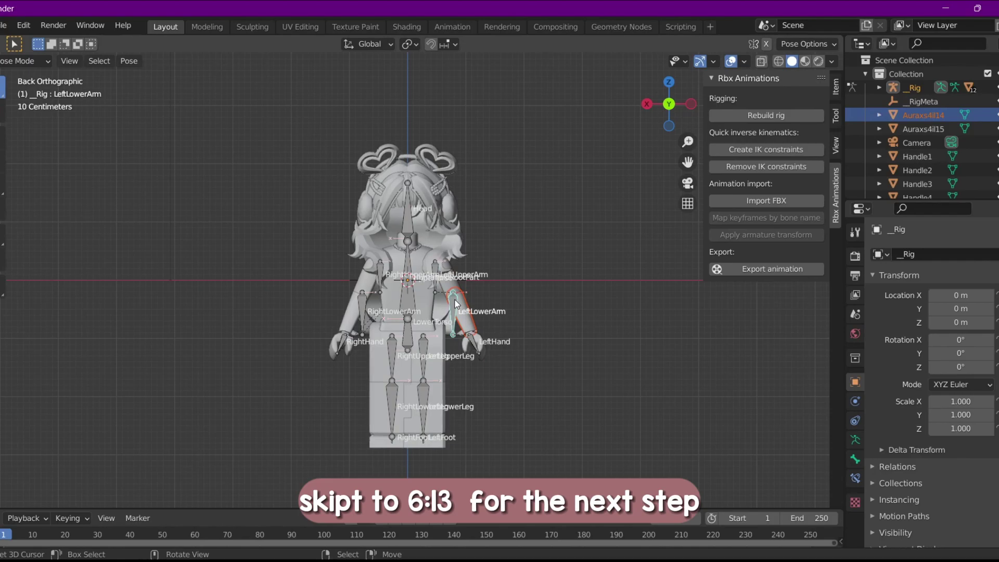
pyautogui.hotkey('ctrl', 'p')
pyautogui.click(455, 298)
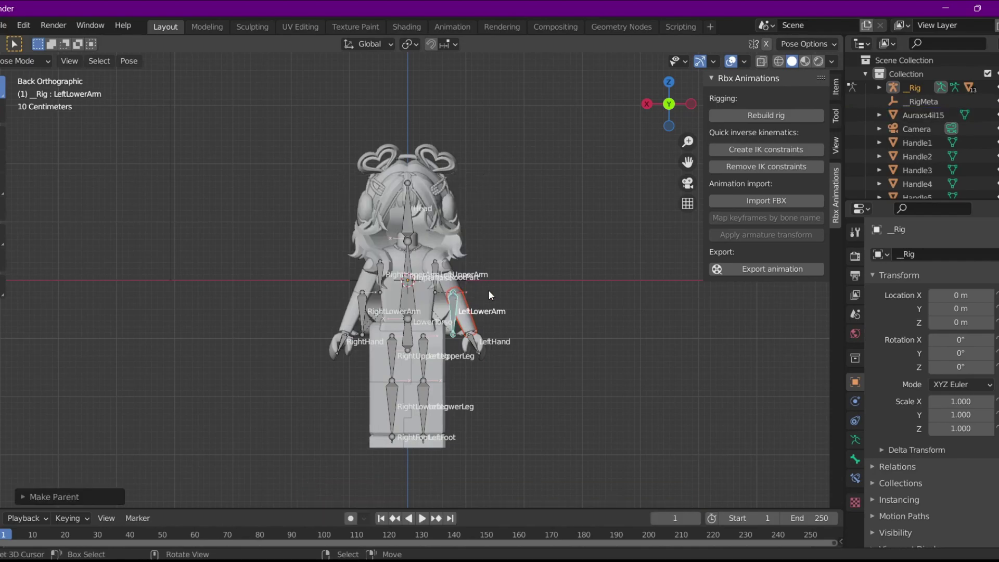
pyautogui.click(920, 116)
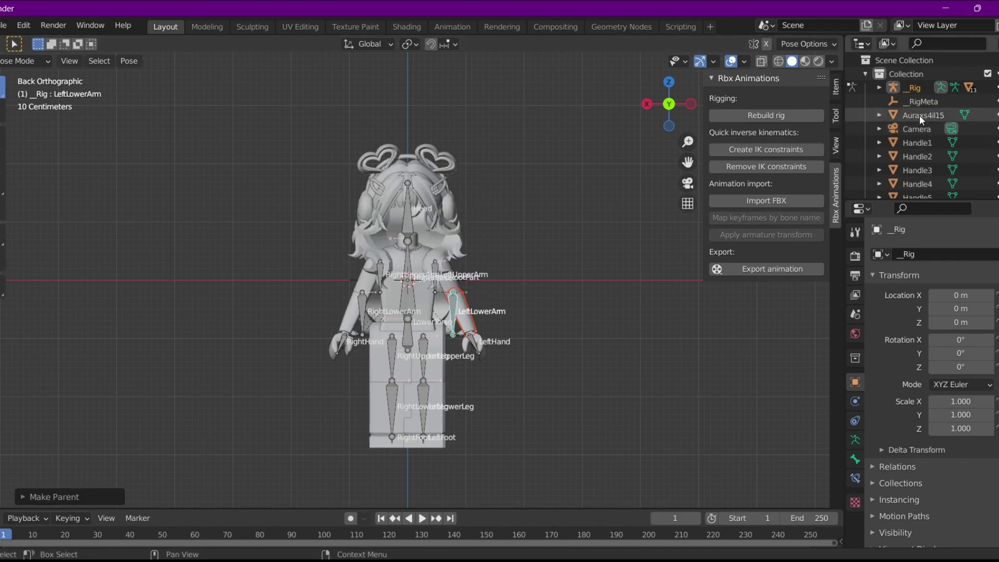
pyautogui.click(473, 345)
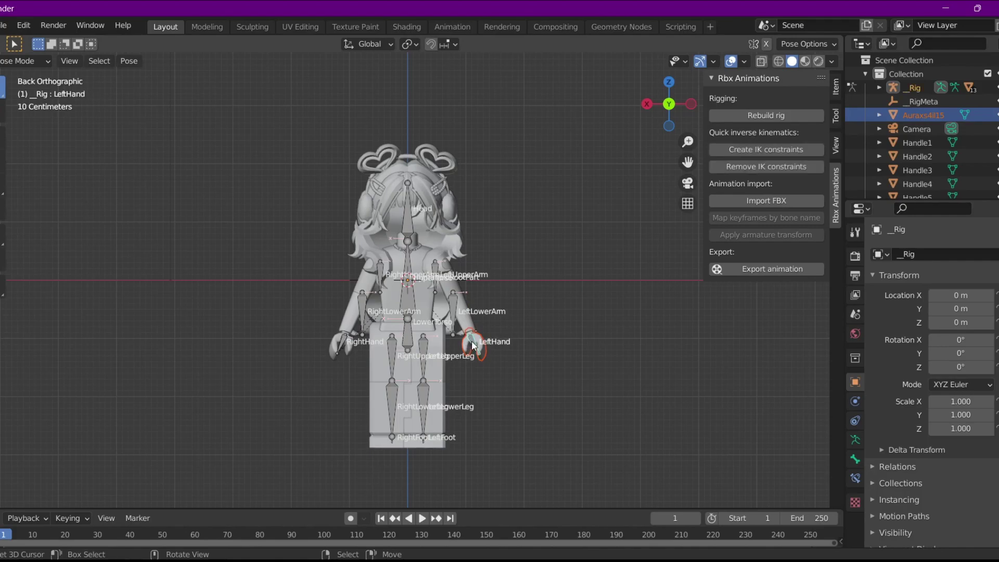
pyautogui.hotkey('ctrl', 'p')
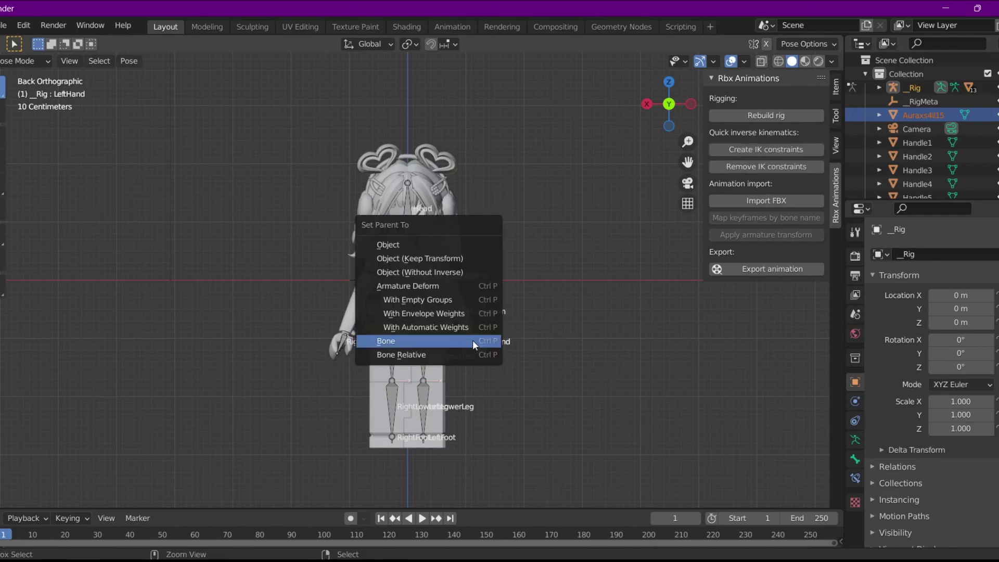
pyautogui.click(472, 339)
# Step: Parent the Handle1 and Handle2 hair accessories to the Head bone
pyautogui.click(931, 128)
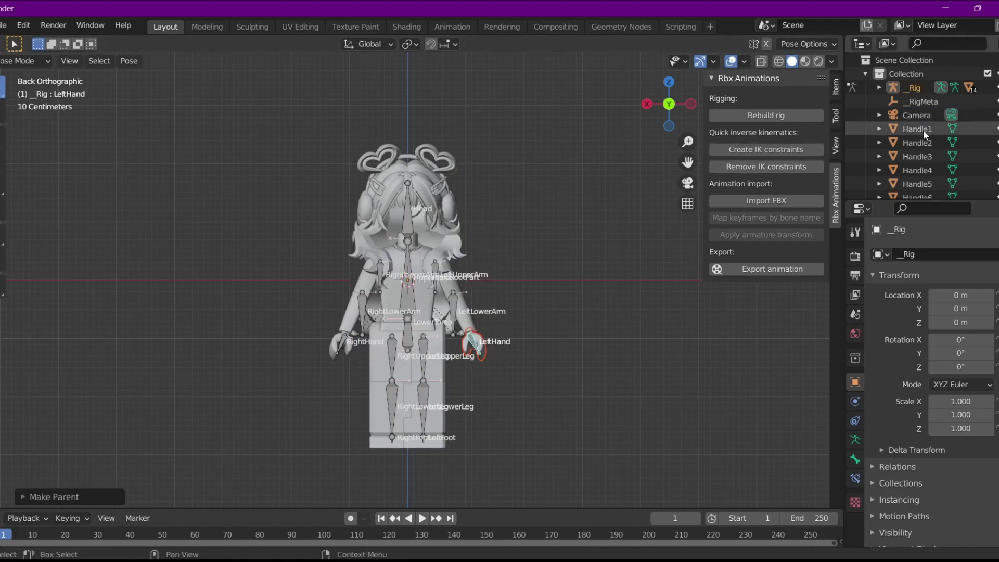
pyautogui.click(911, 141)
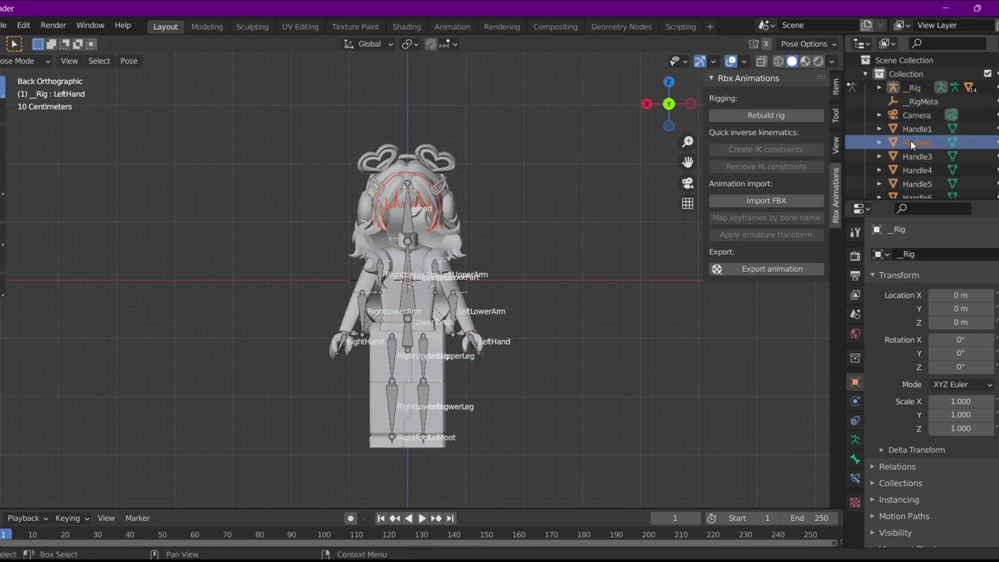
pyautogui.click(911, 142)
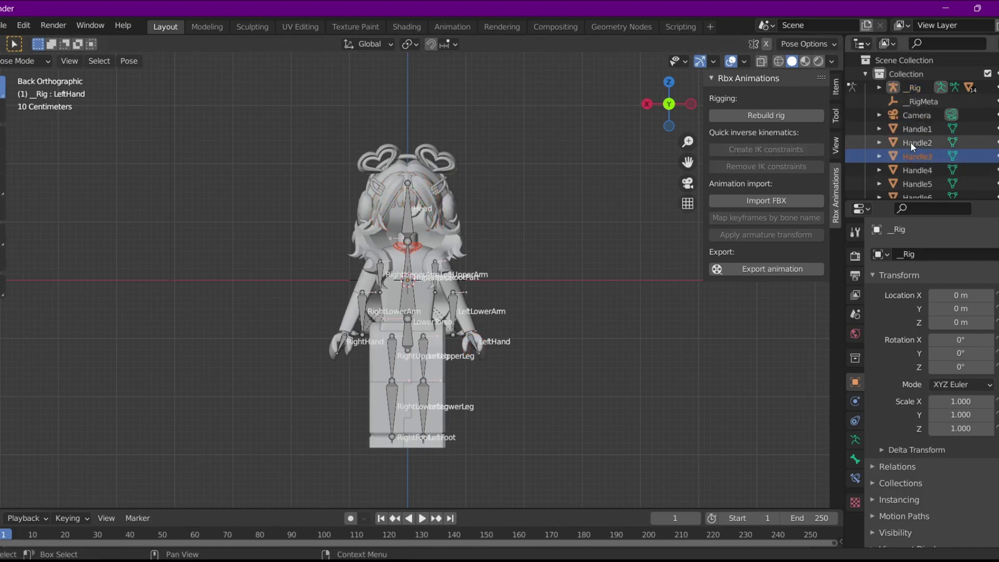
pyautogui.keyDown('shift'); pyautogui.click(910, 131); pyautogui.keyUp('shift')
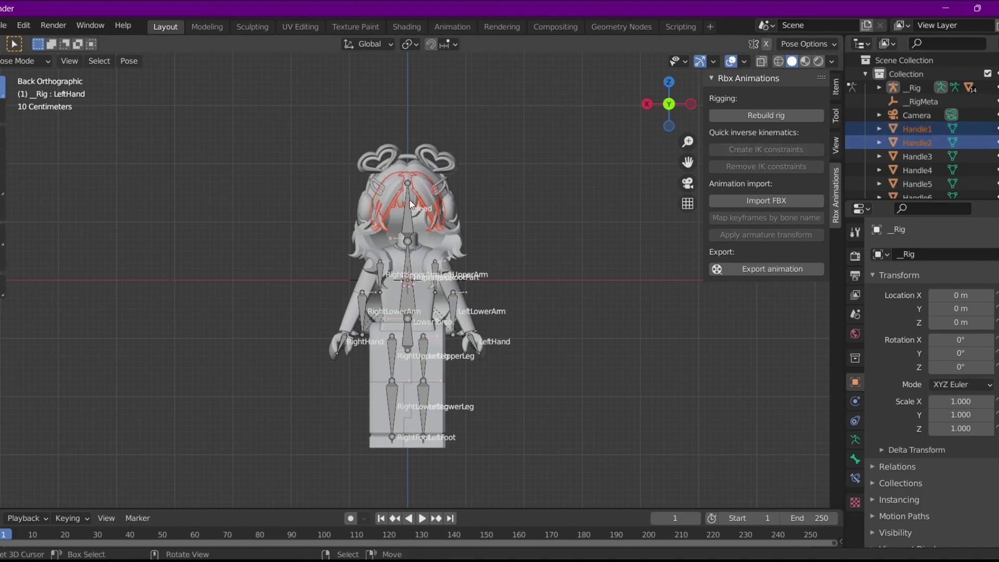
pyautogui.click(408, 225)
pyautogui.hotkey('ctrl', 'p')
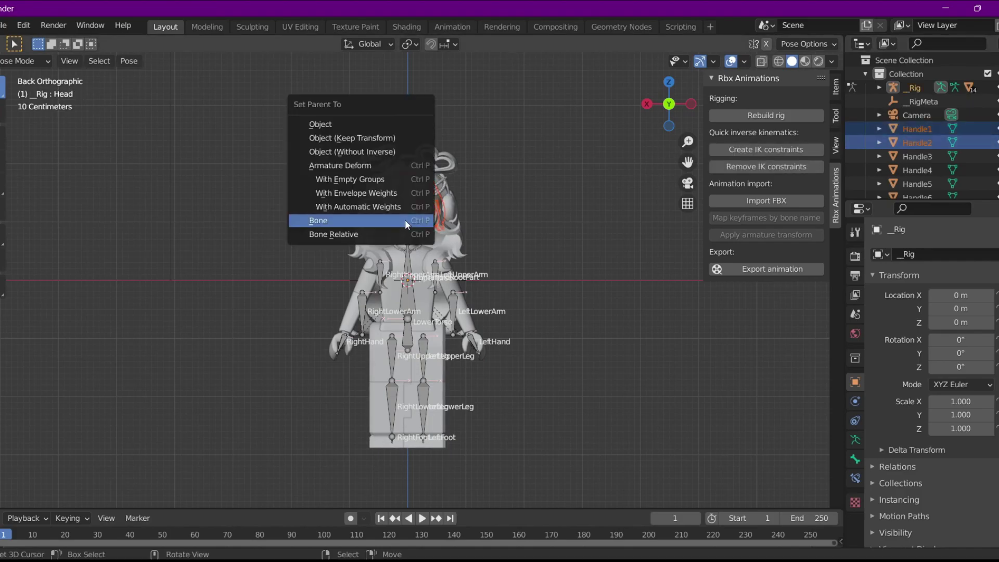
pyautogui.click(405, 223)
# Step: Parent Handle3 to the UpperTorso bone
pyautogui.click(911, 129)
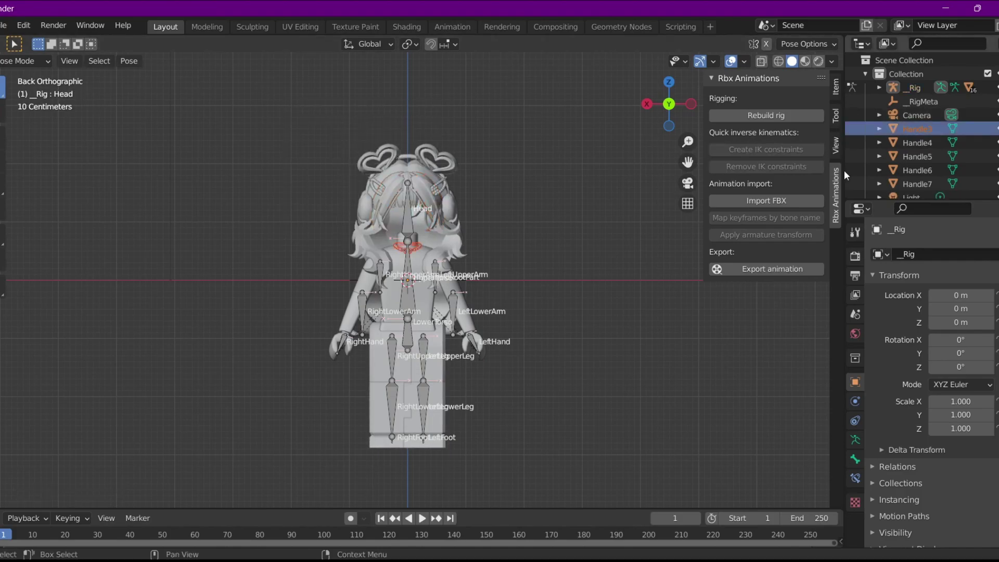
pyautogui.click(407, 278)
pyautogui.hotkey('ctrl', 'p')
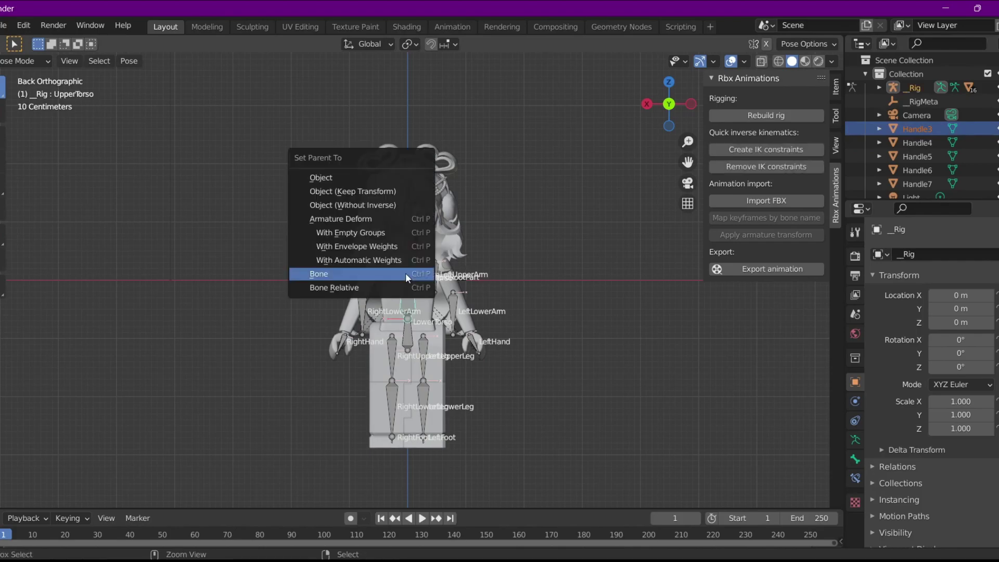
pyautogui.click(405, 273)
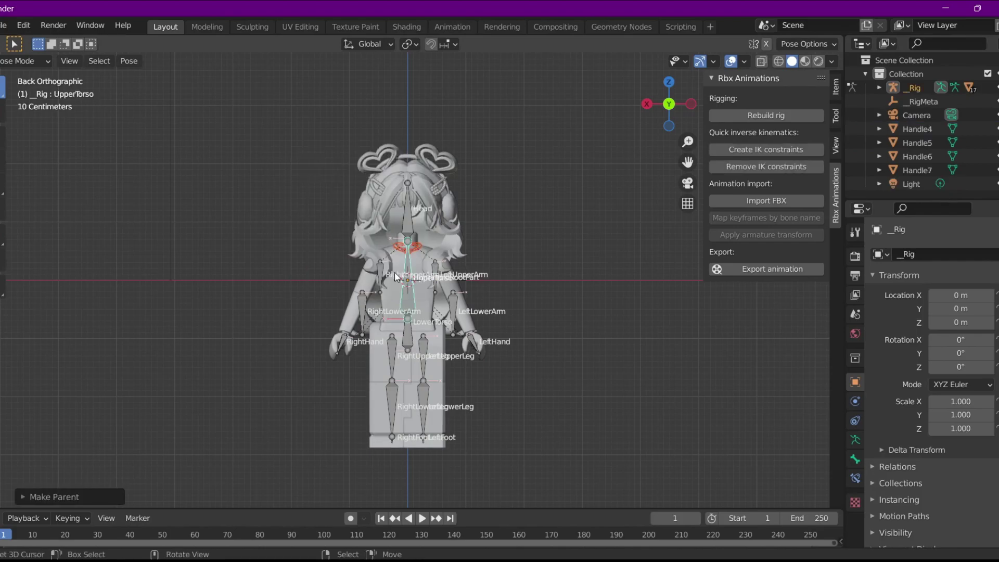
# Step: Parent Handle4 and Handle5 to the Head bone
pyautogui.click(910, 130)
pyautogui.click(907, 143)
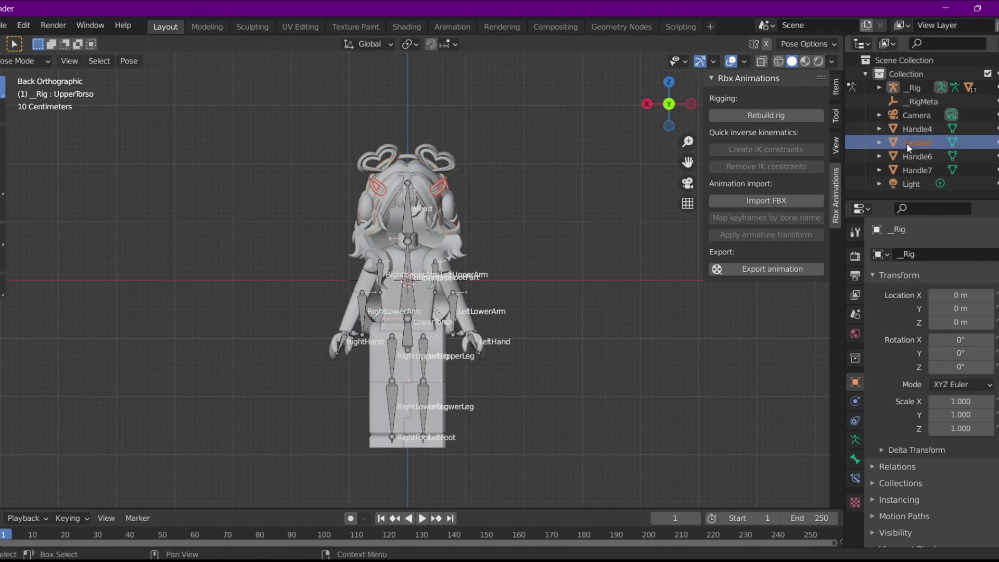
pyautogui.keyDown('ctrl'); pyautogui.click(910, 131); pyautogui.keyUp('ctrl')
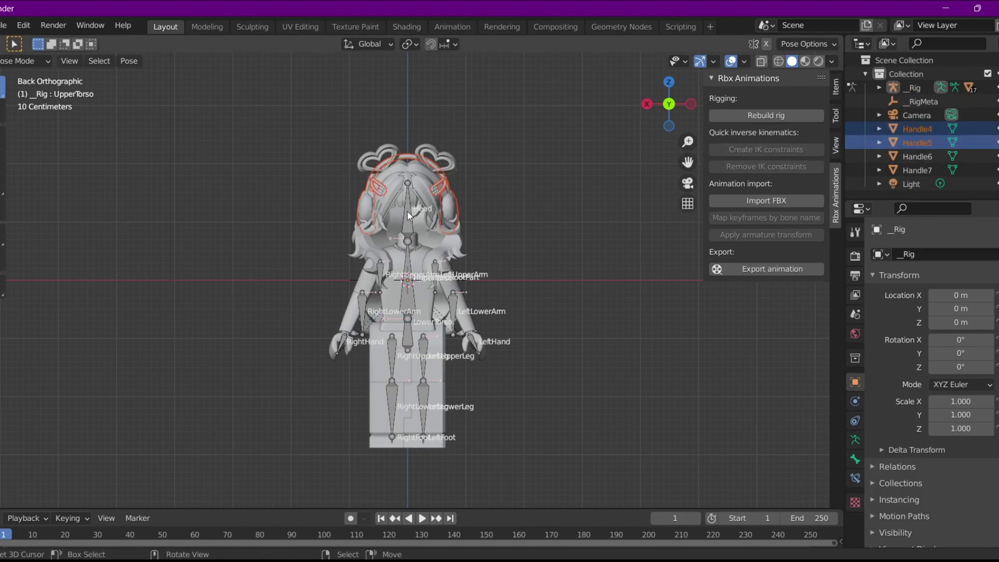
pyautogui.click(410, 216)
pyautogui.hotkey('ctrl', 'p')
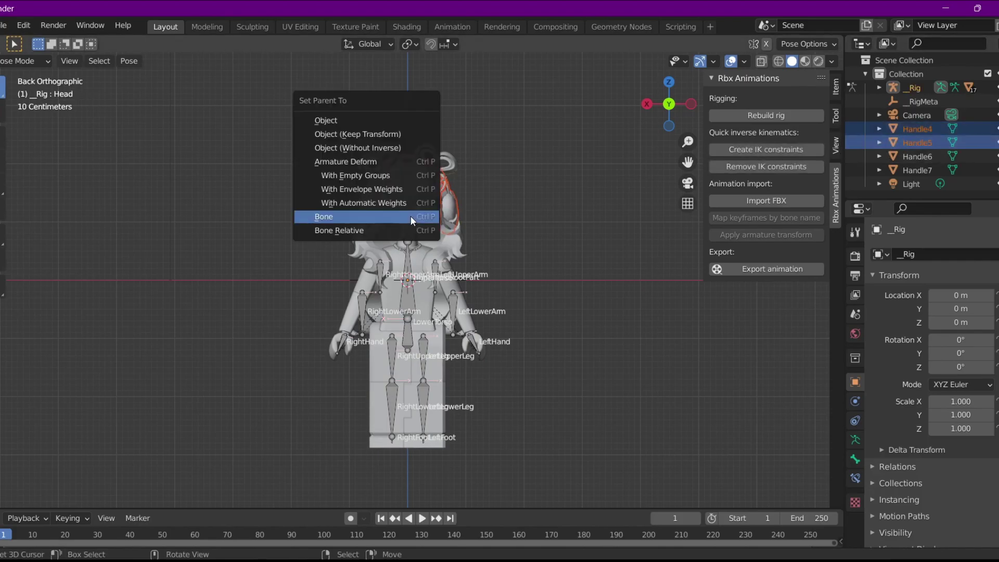
pyautogui.click(410, 216)
# Step: Parent Handle6 and the Handle7 heart hair pieces to the Head bone
pyautogui.click(920, 128)
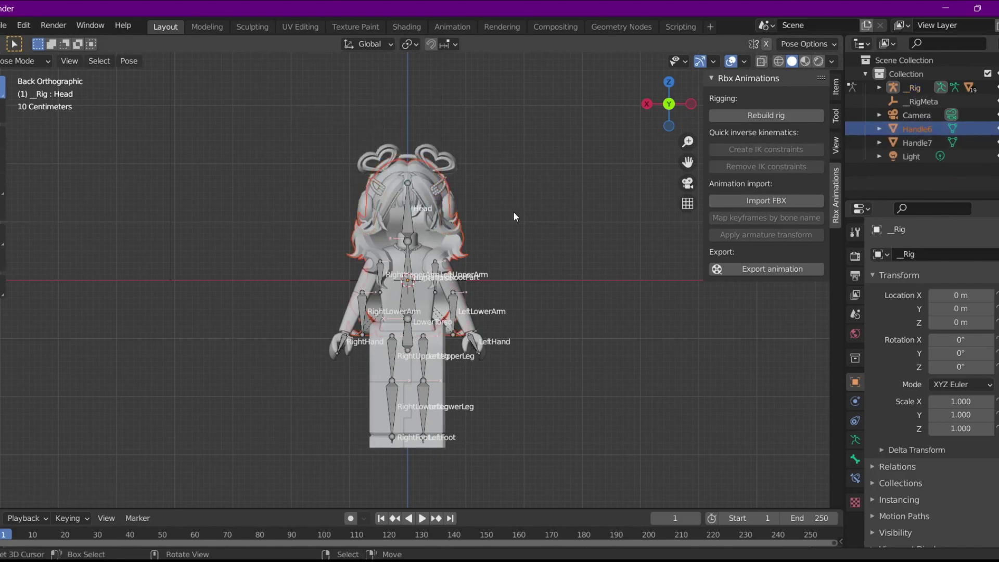
pyautogui.click(411, 220)
pyautogui.hotkey('ctrl', 'p')
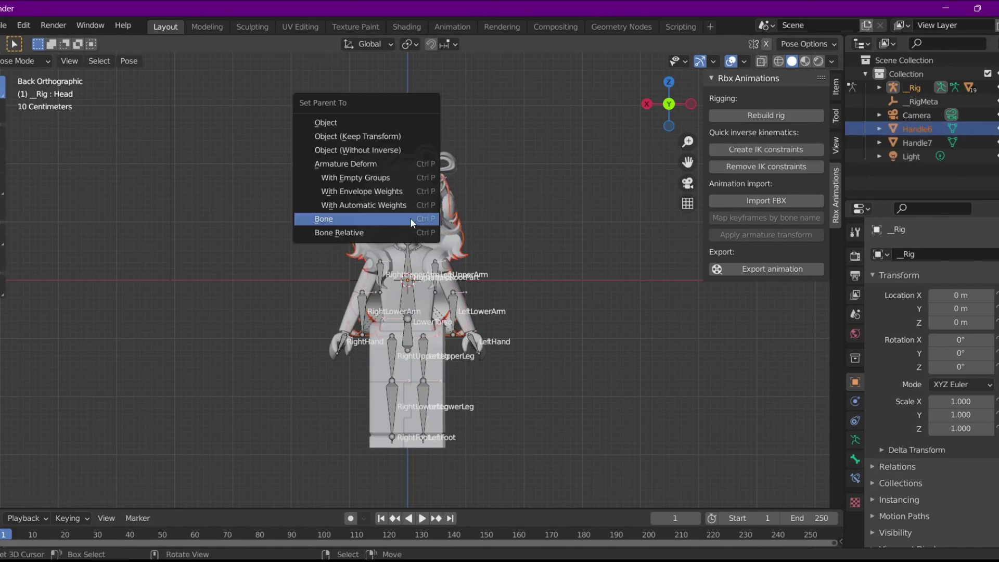
pyautogui.click(411, 218)
pyautogui.click(914, 129)
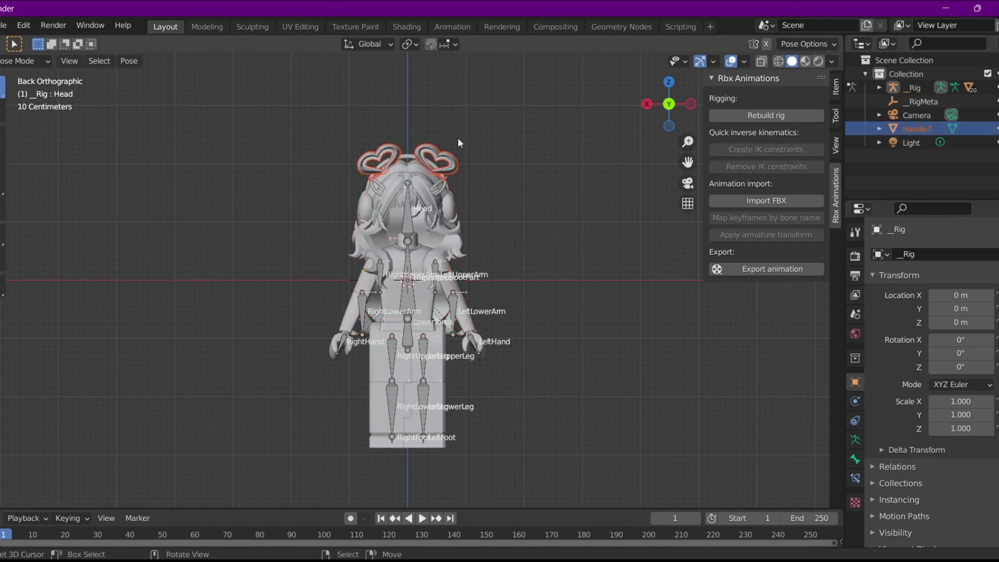
pyautogui.click(406, 221)
pyautogui.hotkey('ctrl', 'p')
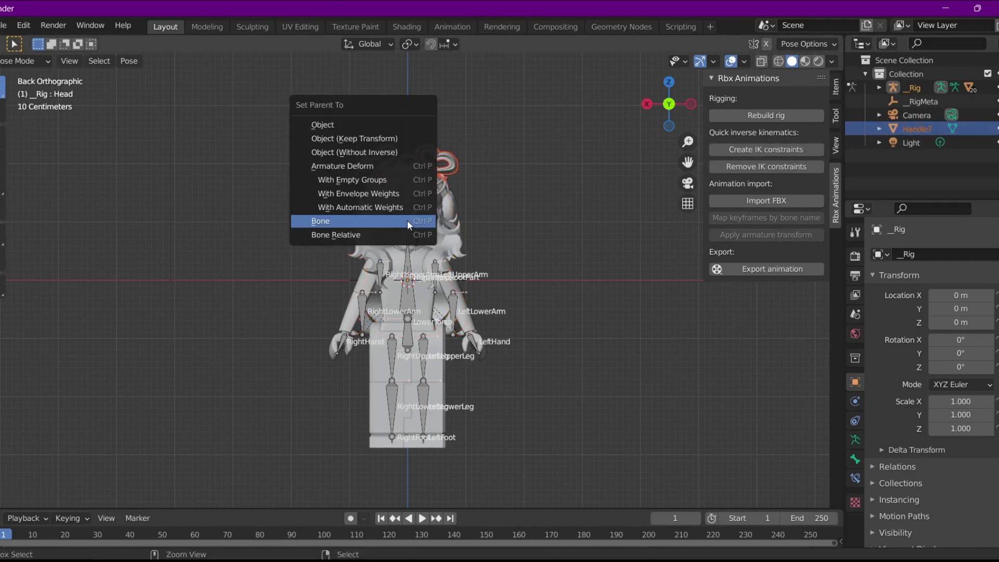
pyautogui.click(407, 220)
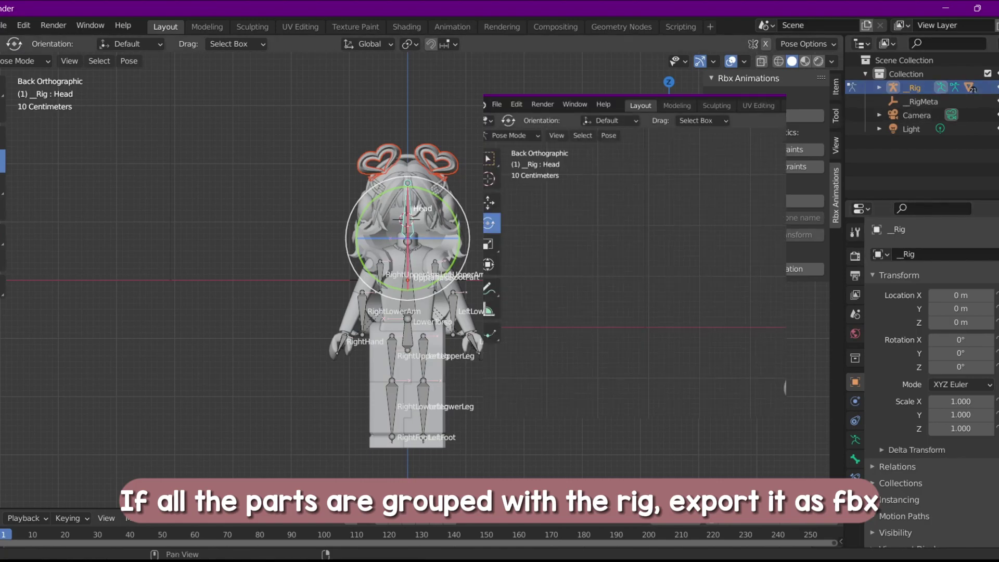
# Step: Choose File > Export > FBX to bring up the FBX export browser
pyautogui.click(6, 25)
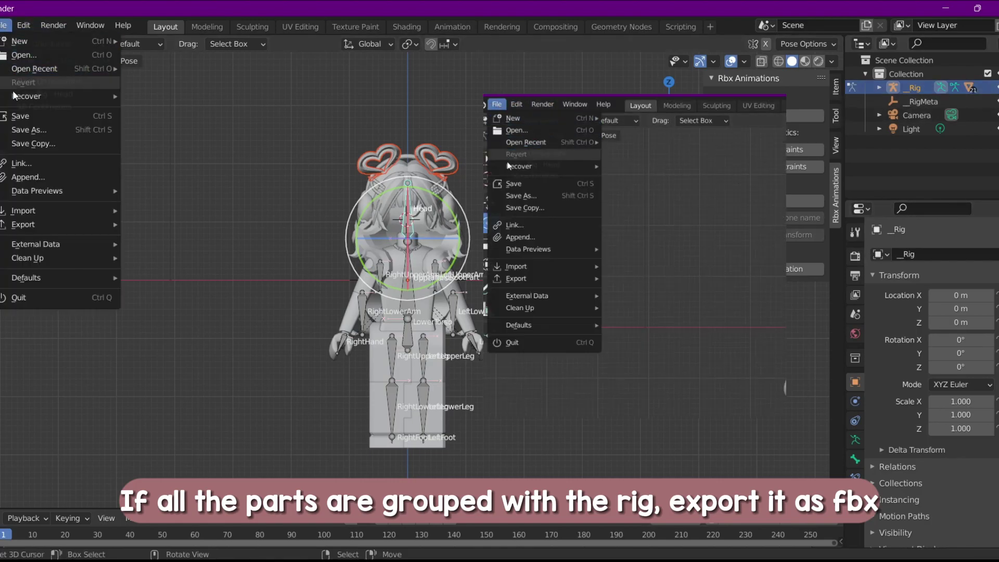
pyautogui.moveTo(23, 224)
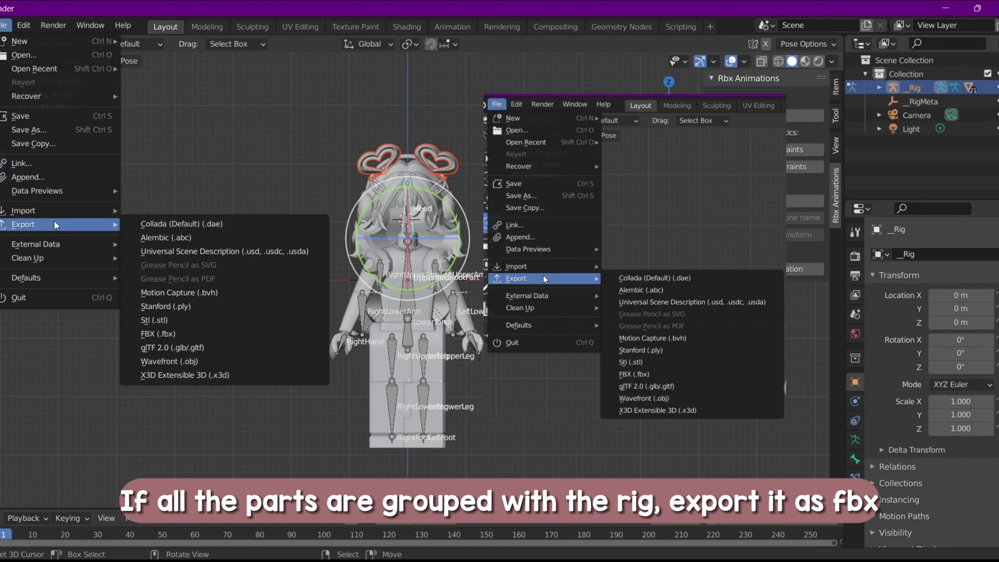
pyautogui.click(188, 333)
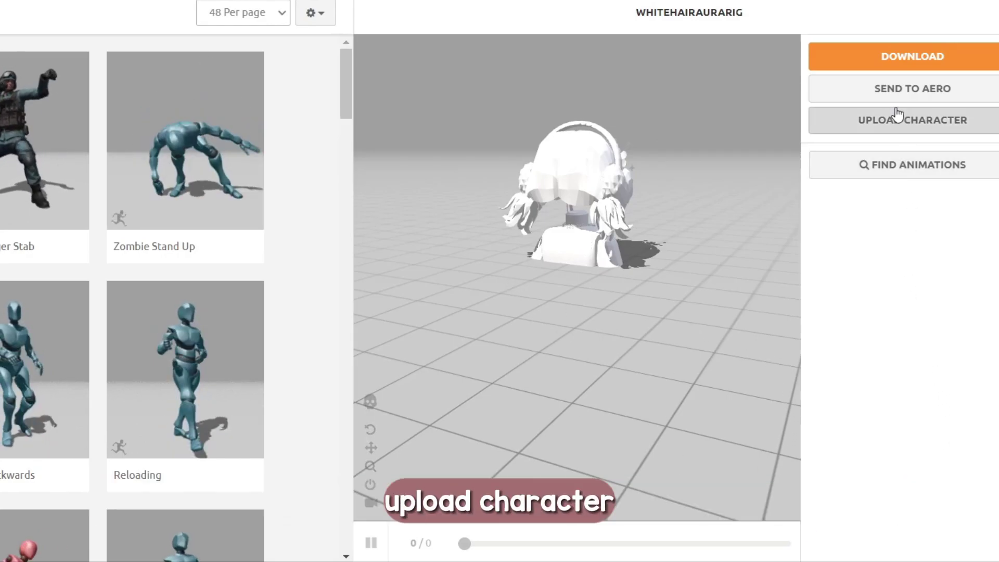
# Step: Upload the avatar FBX to Mixamo and confirm the Auto-Rigger result
pyautogui.click(890, 118)
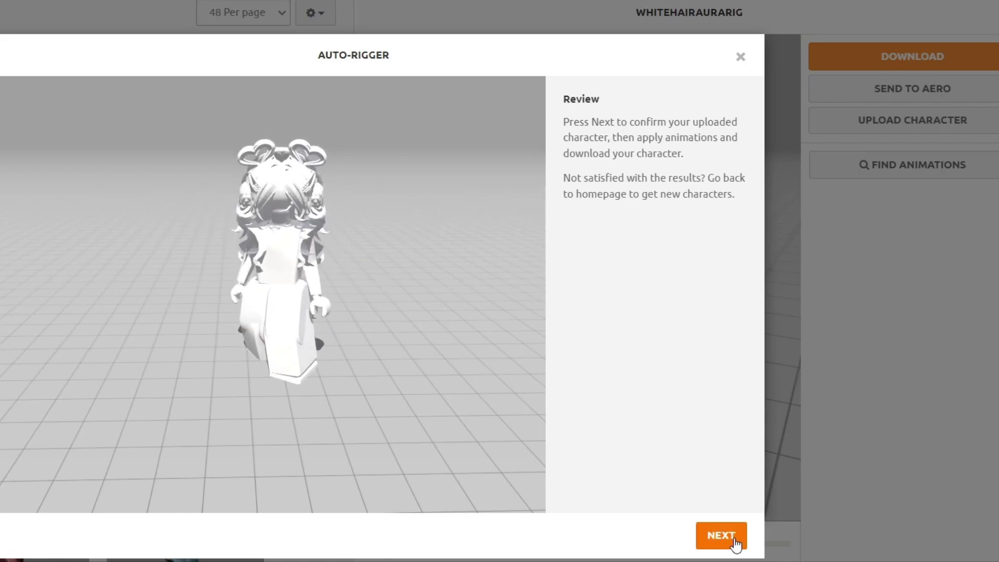
pyautogui.click(729, 537)
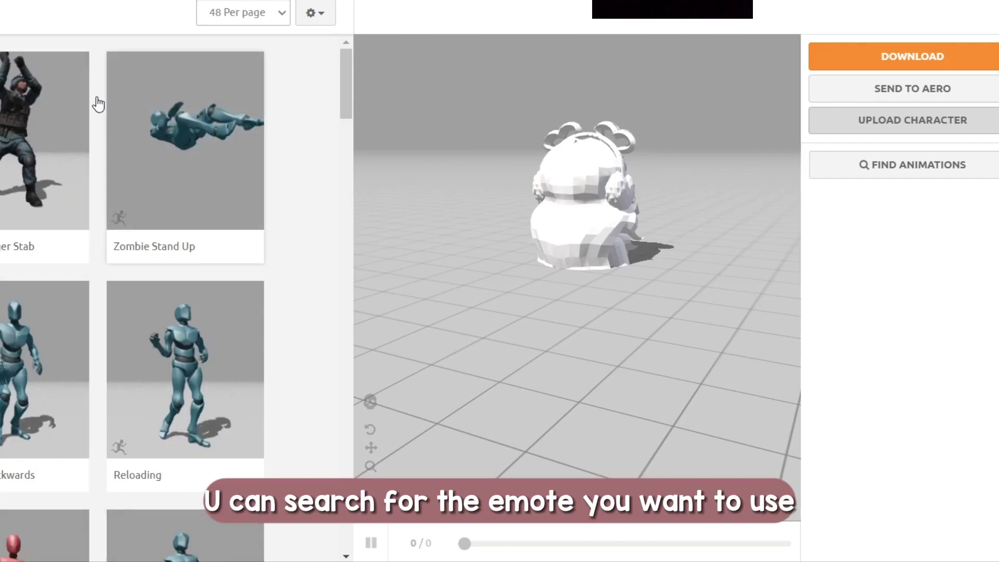
# Step: Preview Slow Jog Backwards, Body Block and Hip Hop Dancing on the avatar
pyautogui.click(44, 375)
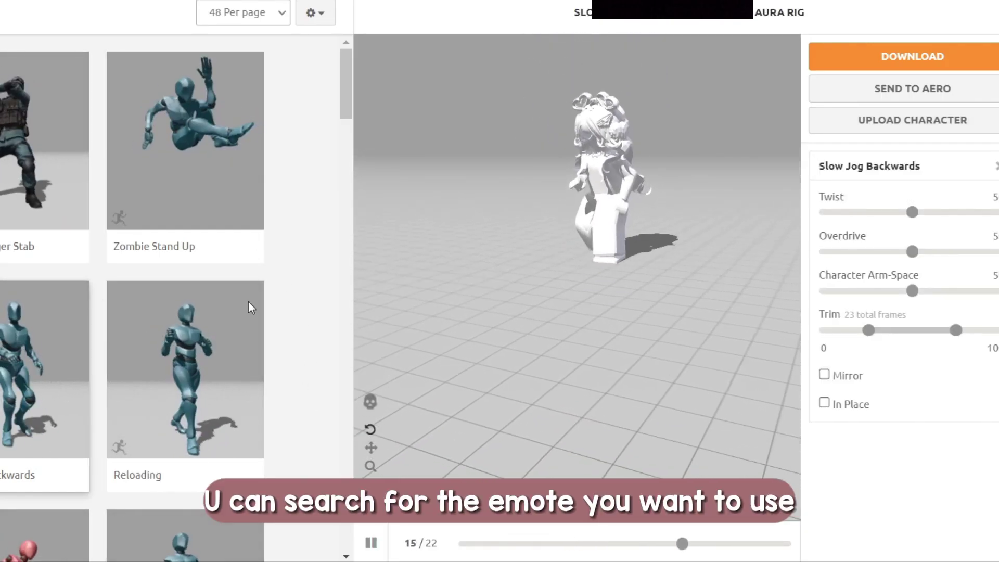
pyautogui.click(31, 364)
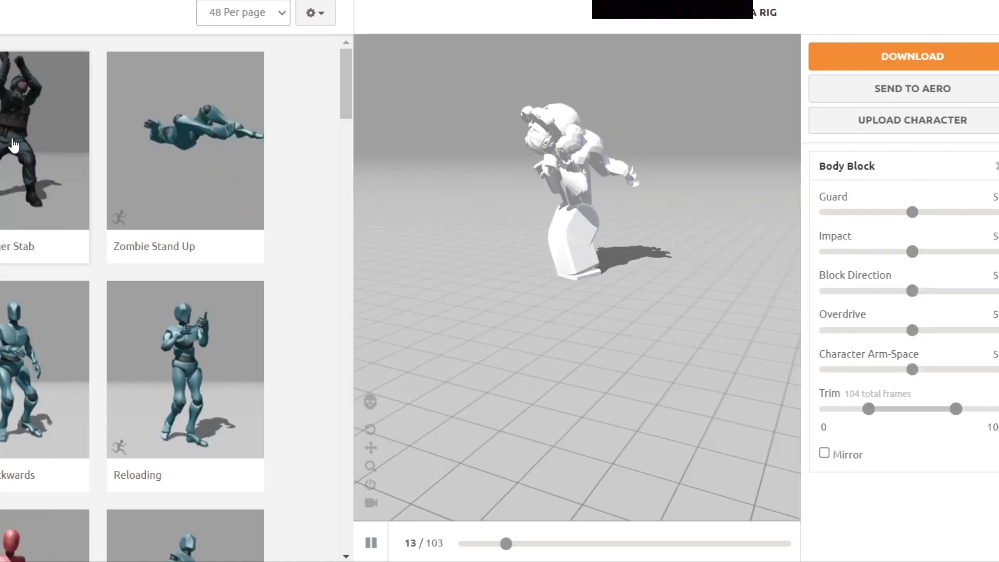
pyautogui.scroll(-3, 127, 313)
pyautogui.scroll(-5, 104, 282)
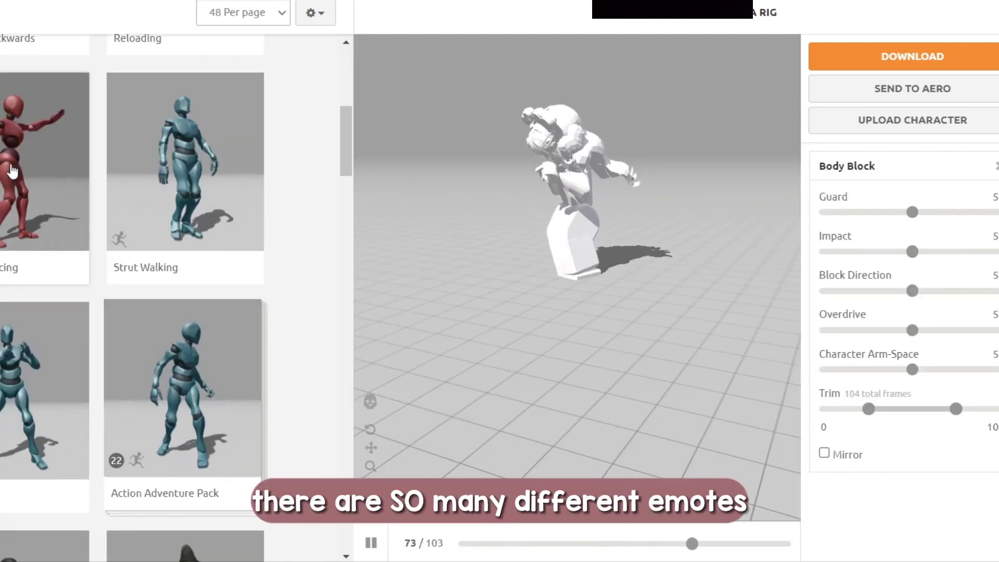
pyautogui.click(78, 265)
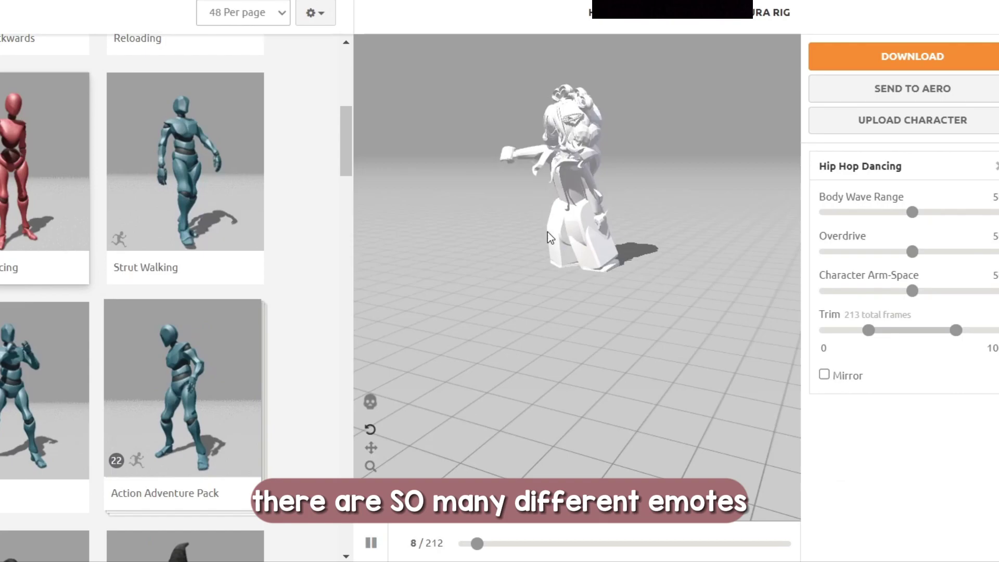
pyautogui.moveTo(547, 233)
pyautogui.mouseDown()
pyautogui.moveTo(632, 254)
pyautogui.moveTo(610, 248)
pyautogui.mouseUp()
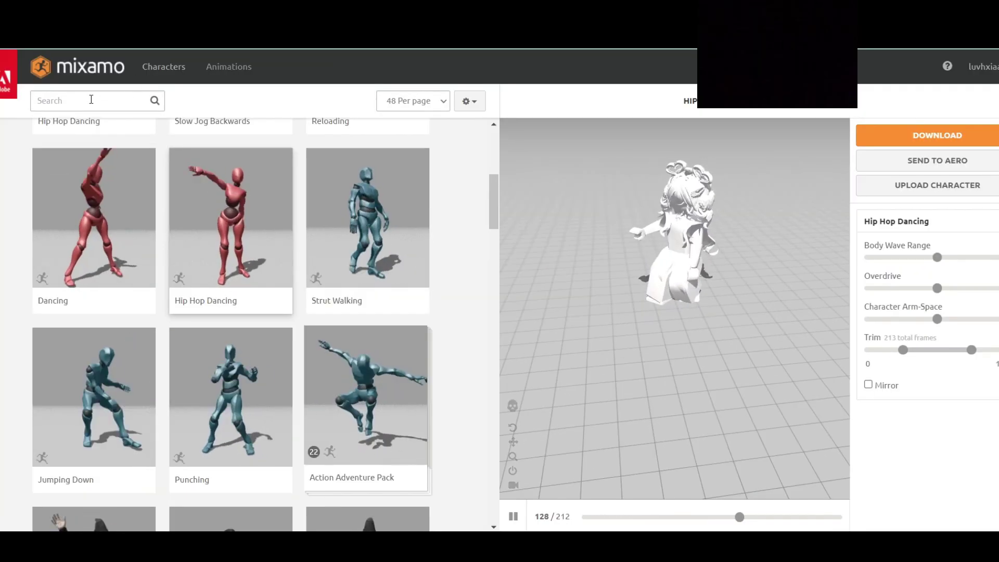
# Step: Search the library for 'walk' and apply a Walking animation
pyautogui.click(92, 99)
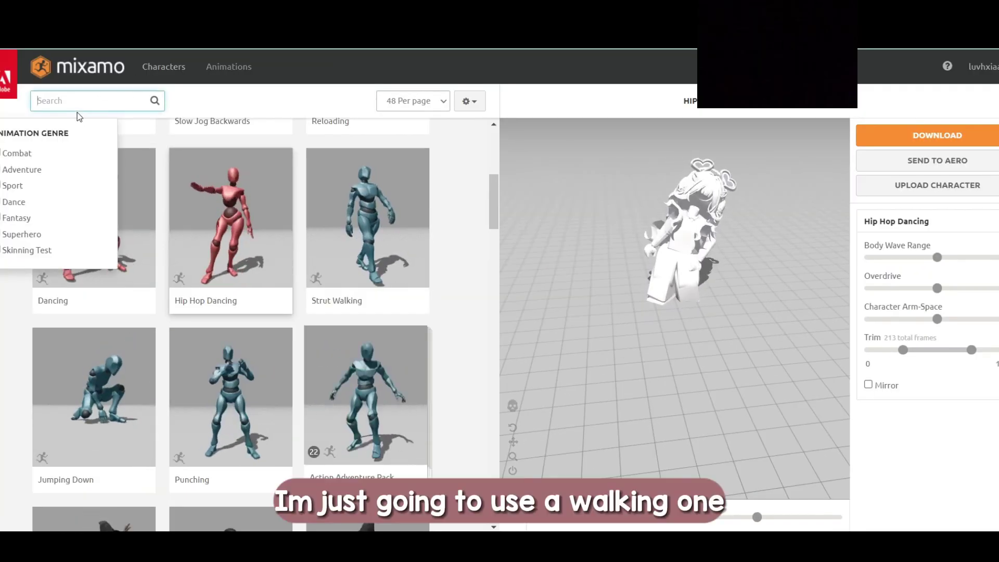
pyautogui.write('walk')
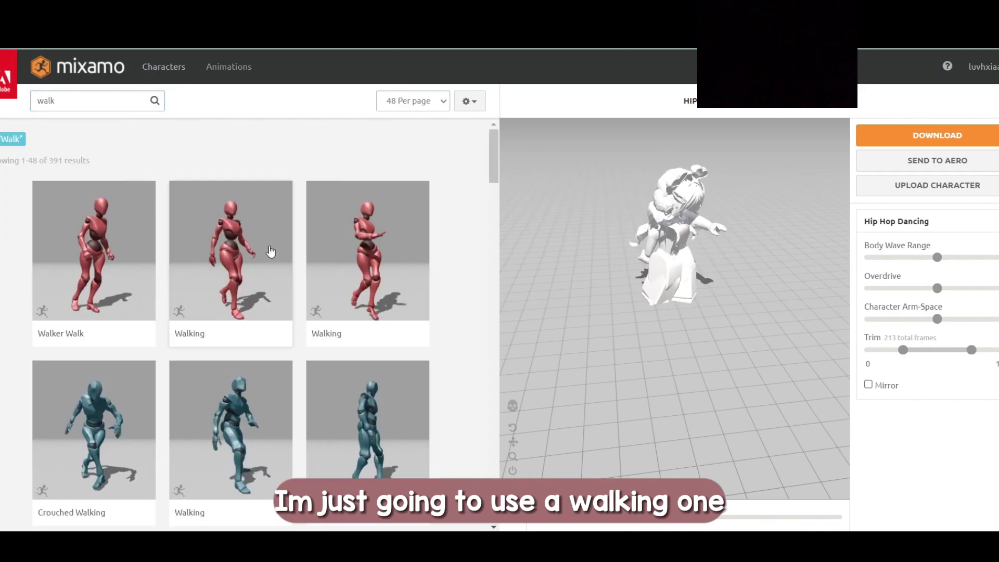
pyautogui.click(269, 251)
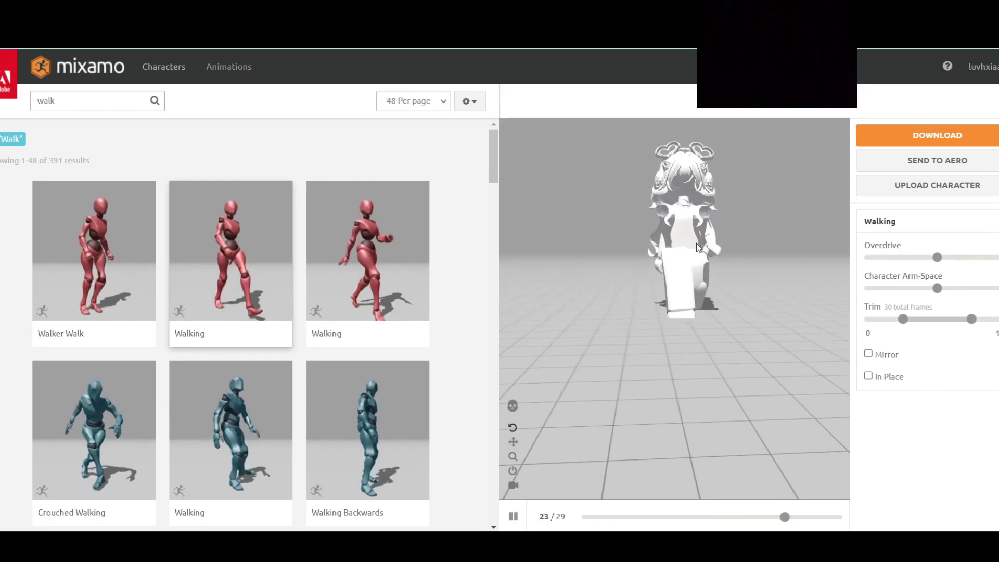
pyautogui.click(372, 253)
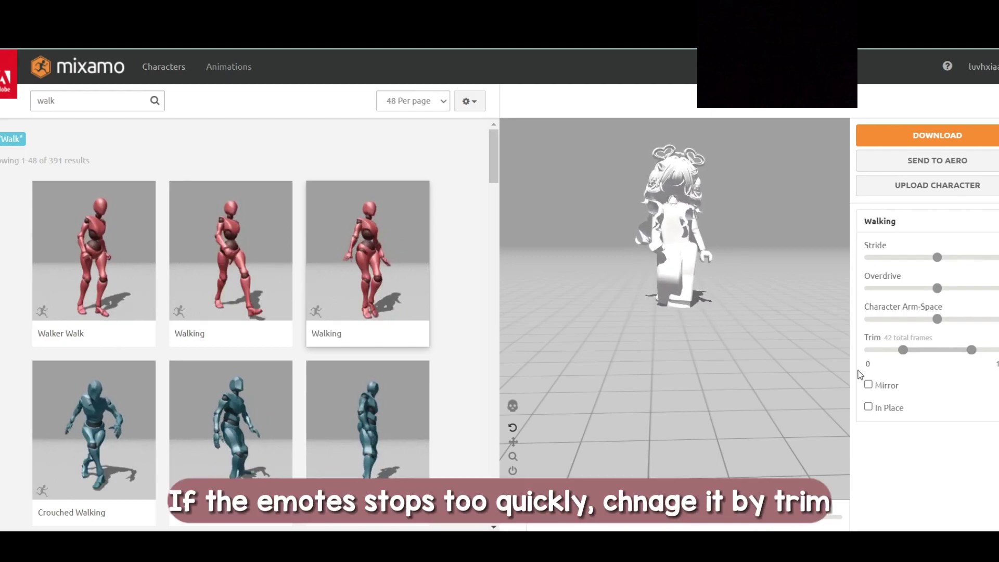
# Step: Extend the Walking trim to start at -50 and stretch the end outward, giving 83 frames
pyautogui.moveTo(846, 365); pyautogui.dragTo(832, 371)
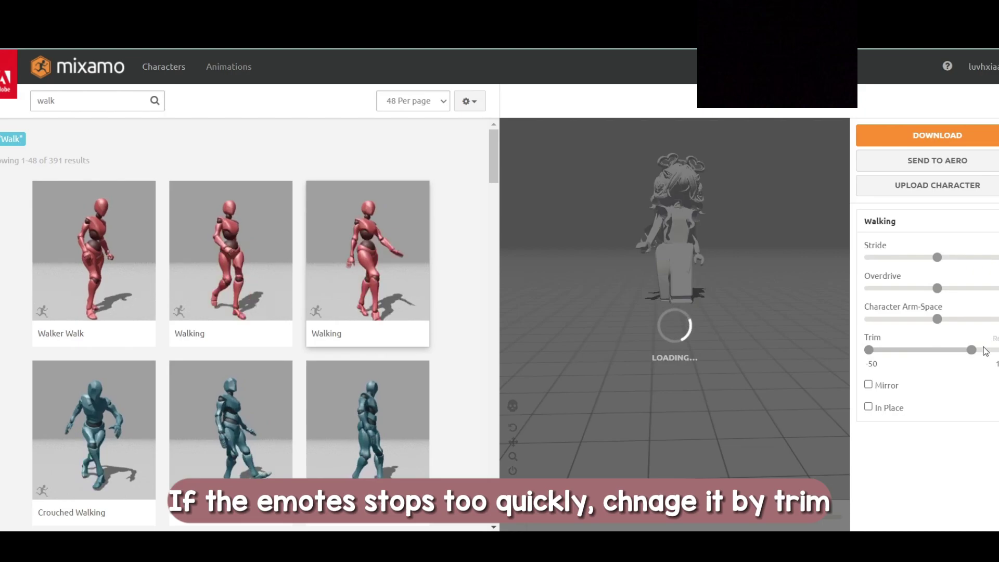
pyautogui.moveTo(988, 350); pyautogui.dragTo(998, 350)
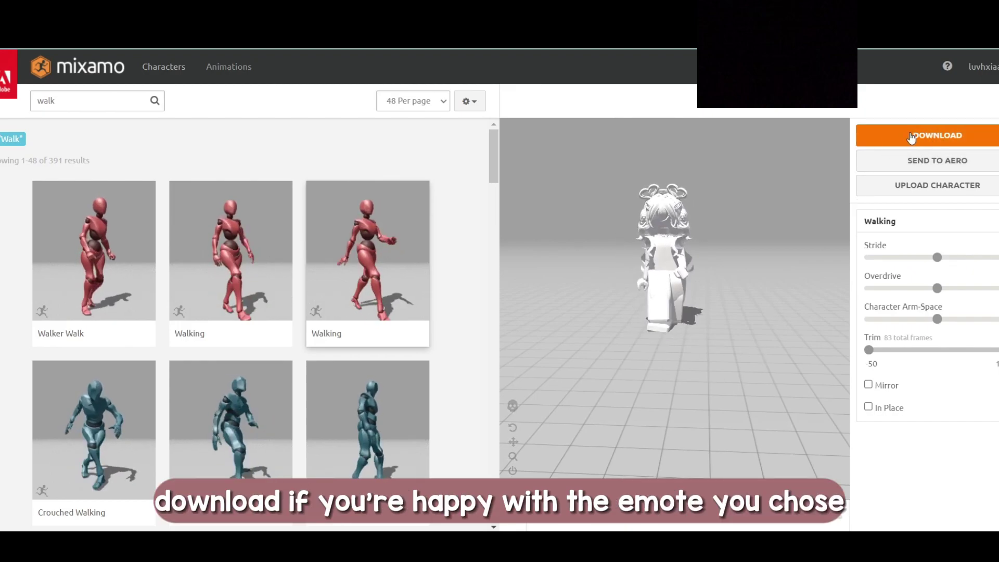
# Step: Download the Walking animation as FBX Binary with skin at 60 frames per second
pyautogui.click(914, 139)
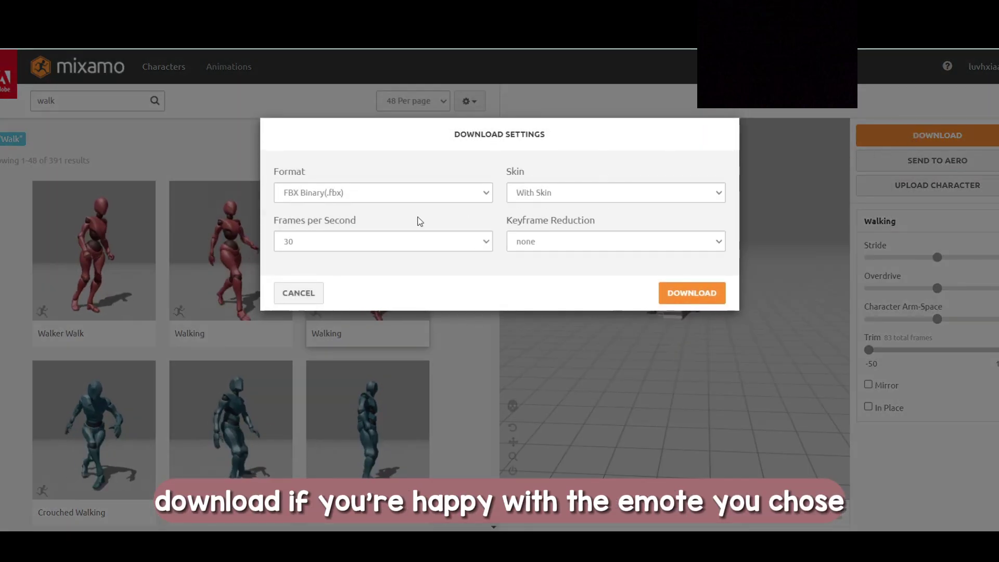
pyautogui.click(366, 242)
pyautogui.click(291, 269)
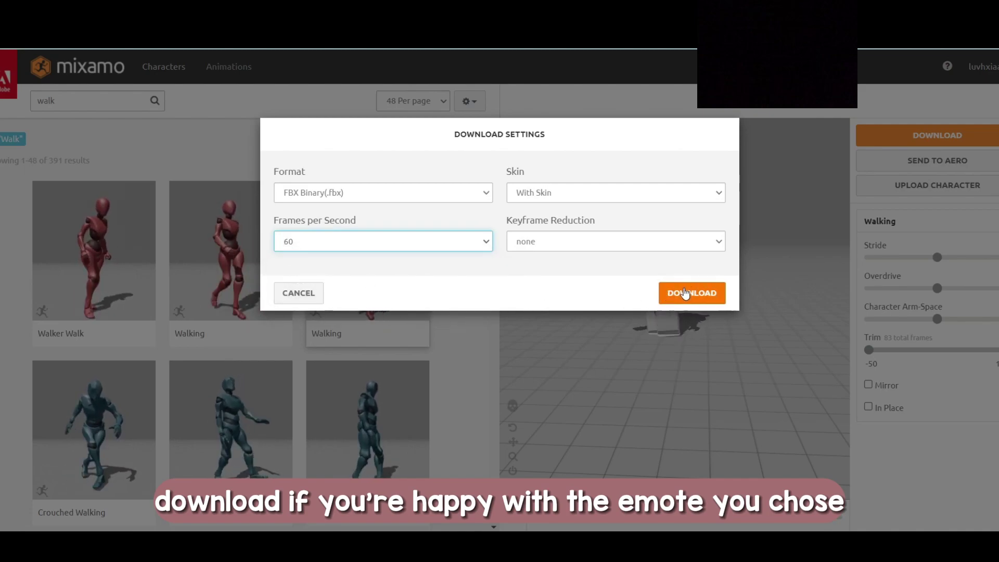
pyautogui.click(684, 294)
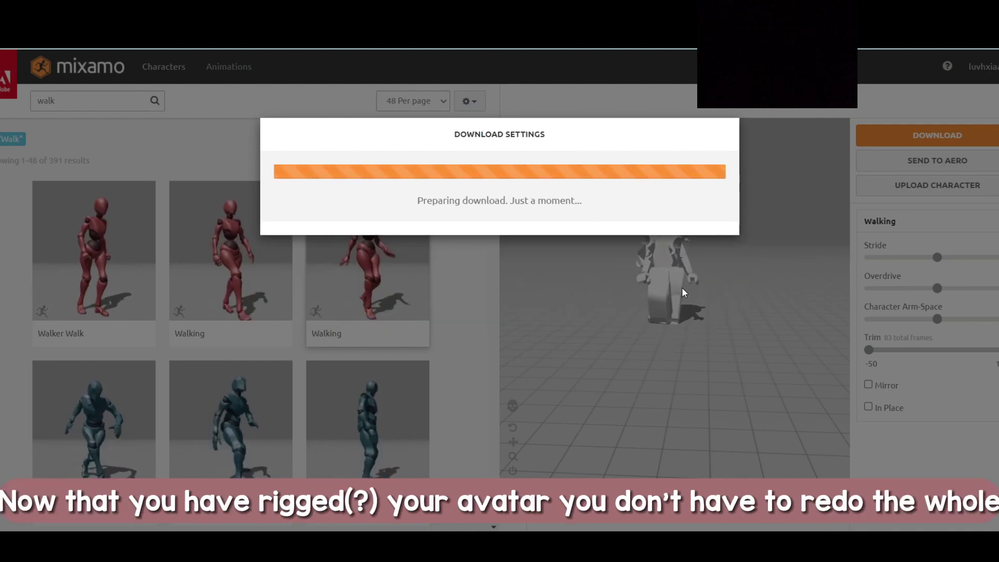